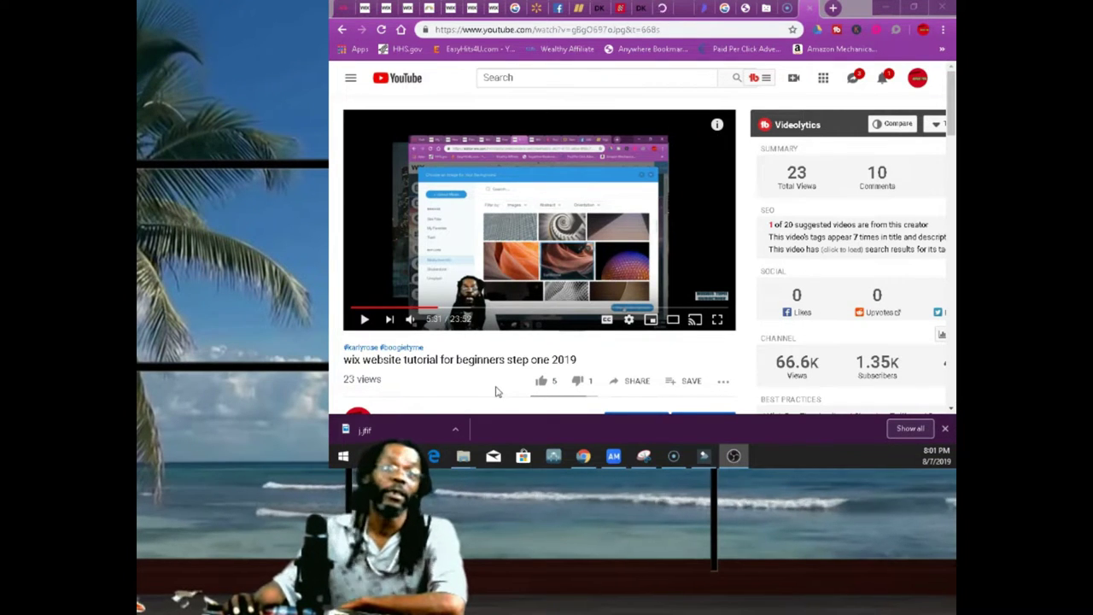
# Like the 'wix website tutorial for beginners step one 2019' video, raising its likes from 5 to 6.
pyautogui.click(540, 382)
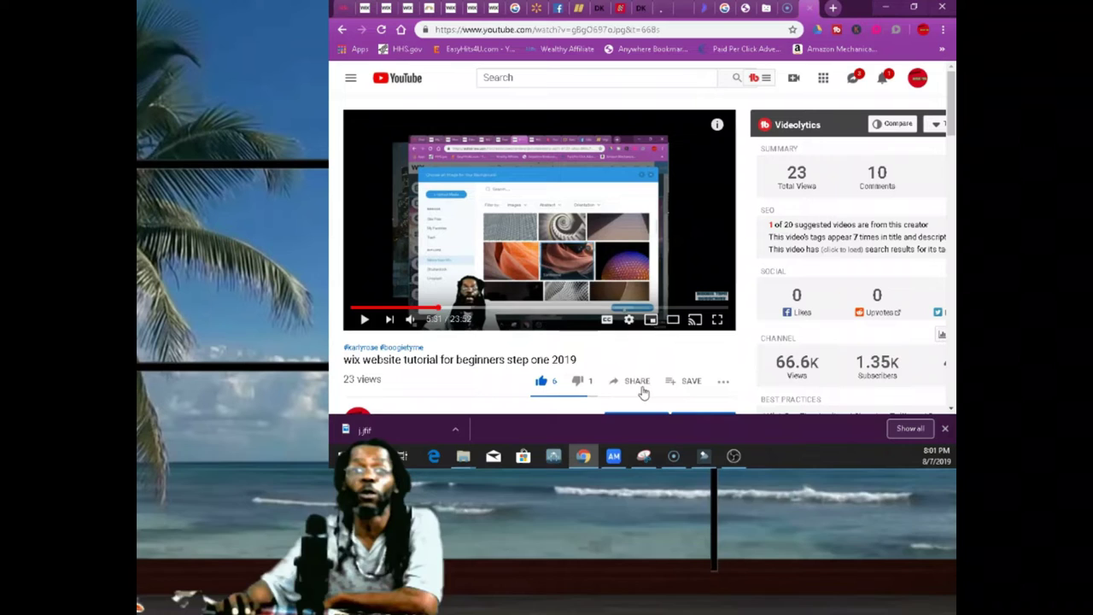
# Go from the account menu to Creator Studio's Channel page and view the Monetization status, In review.
pyautogui.click(917, 82)
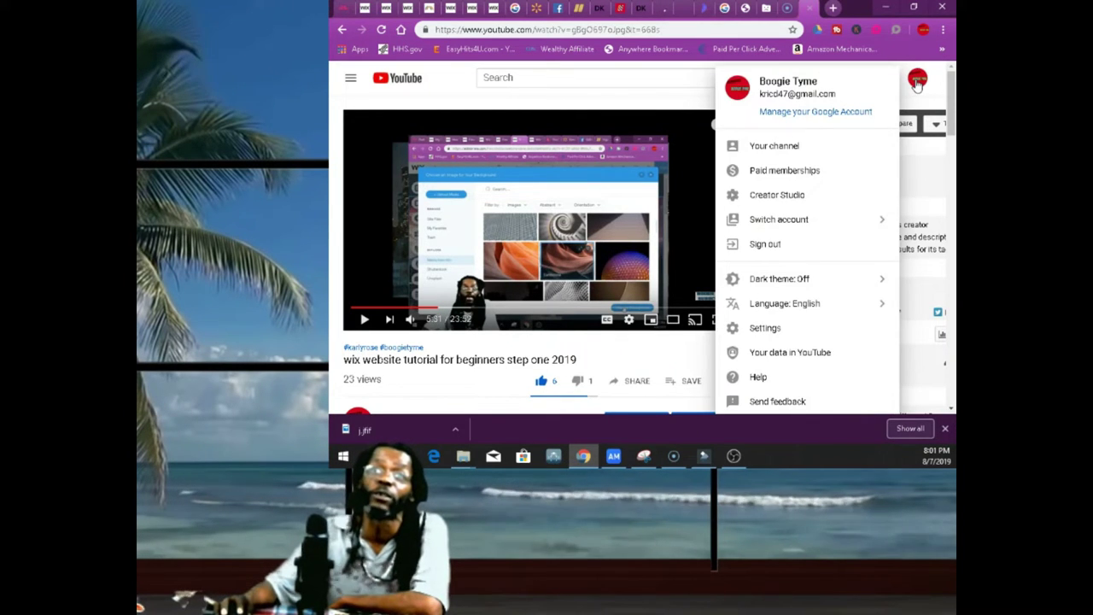
pyautogui.click(785, 200)
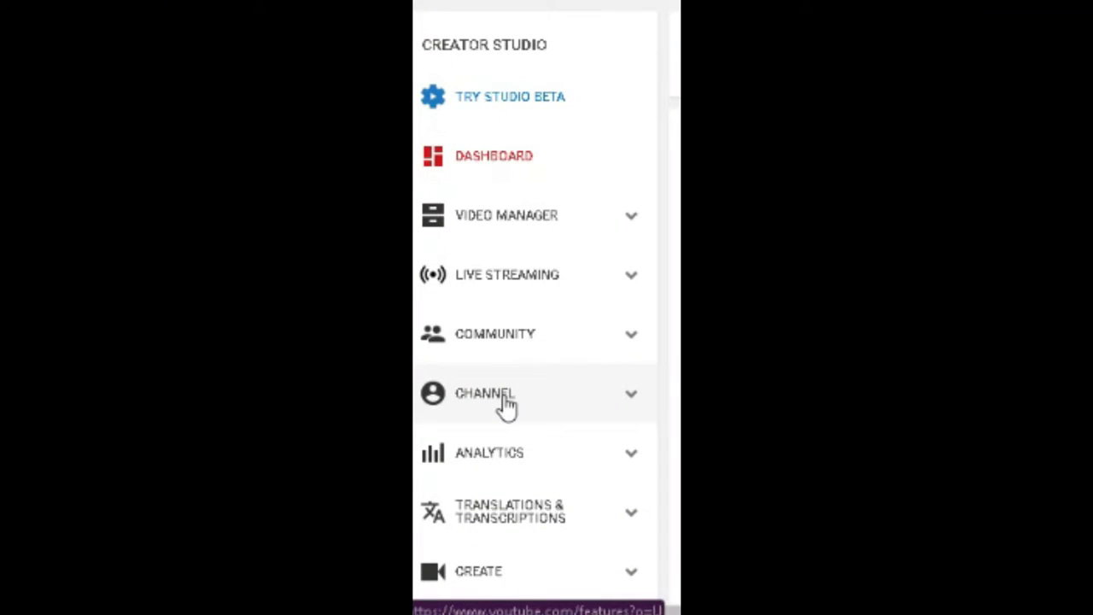
pyautogui.click(507, 407)
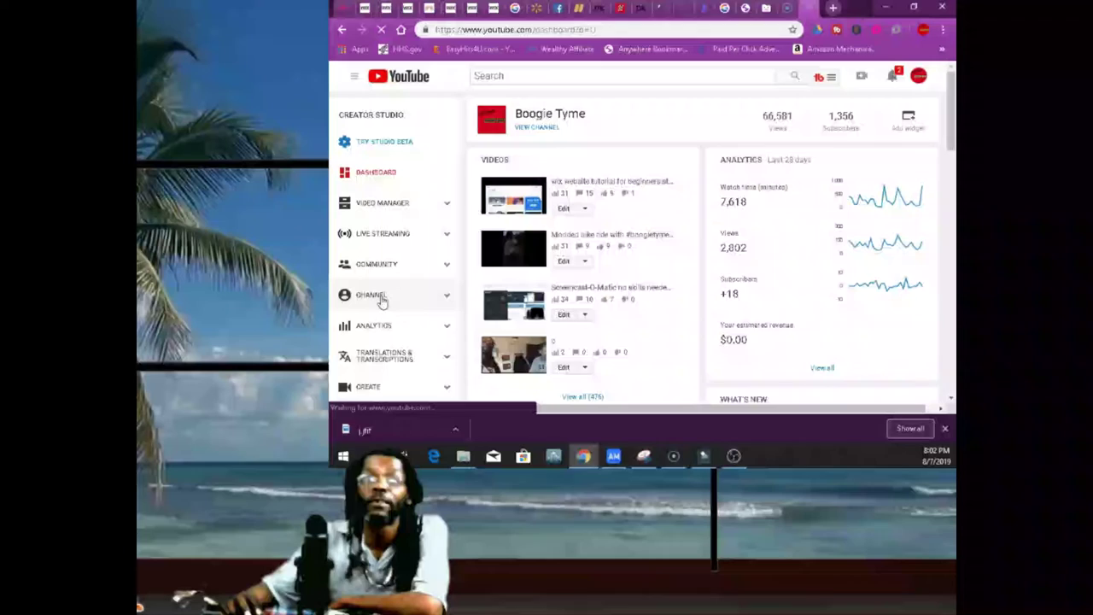
pyautogui.scroll(-2, 786, 227)
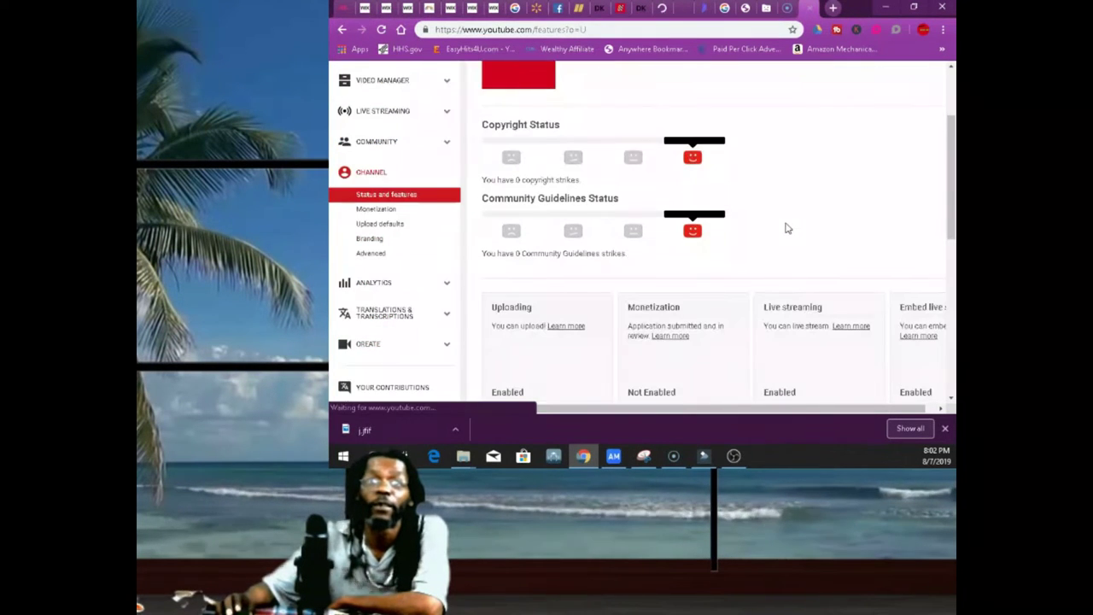
pyautogui.scroll(-2, 768, 256)
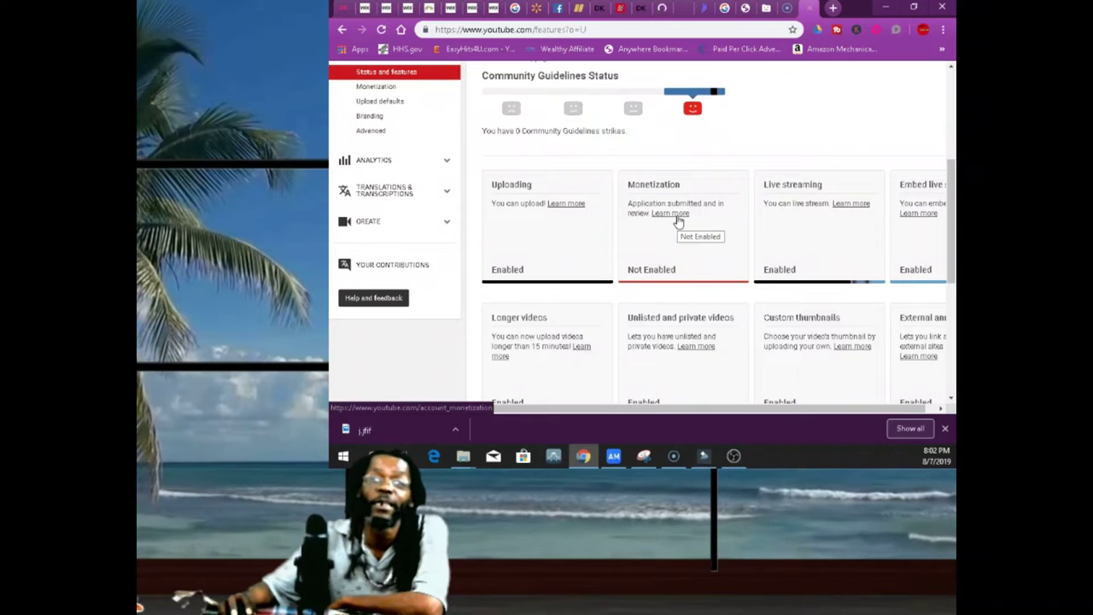
pyautogui.click(670, 213)
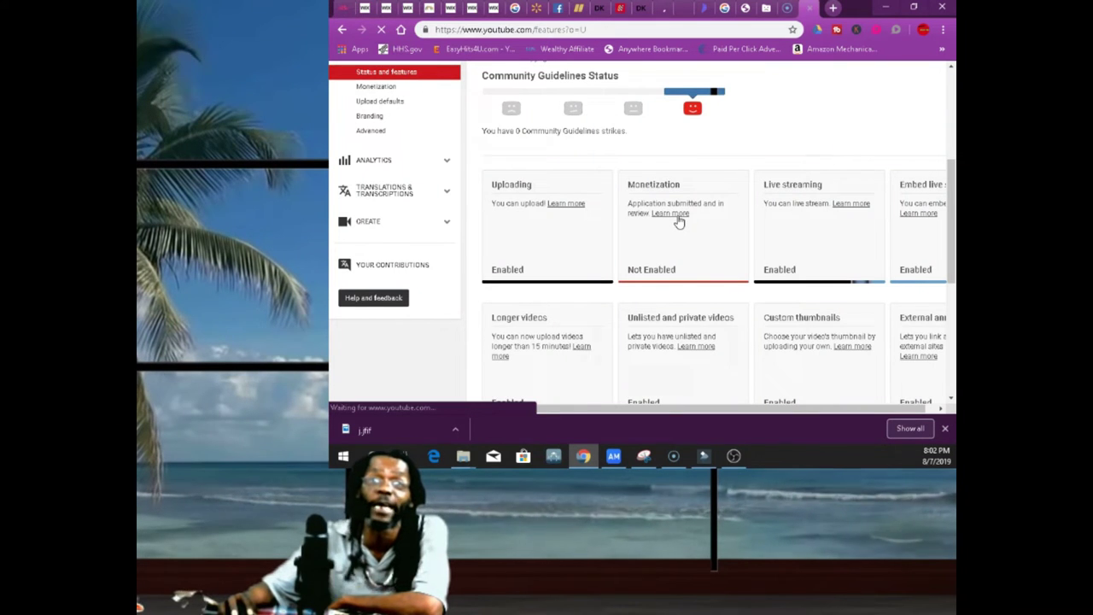
pyautogui.scroll(-4, 583, 244)
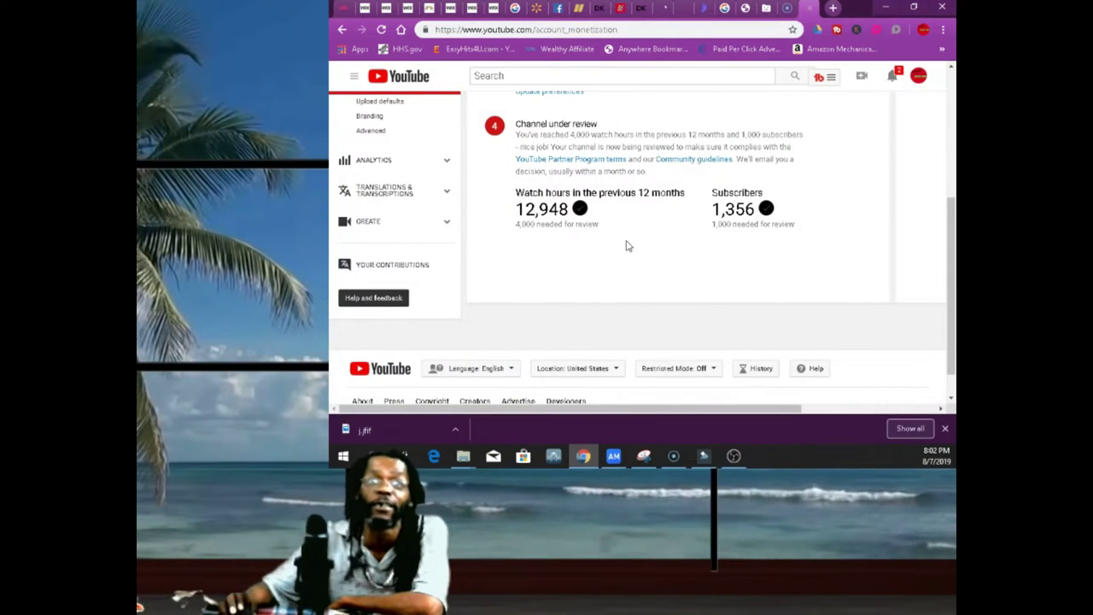
pyautogui.scroll(3, 630, 245)
pyautogui.scroll(-1, 659, 251)
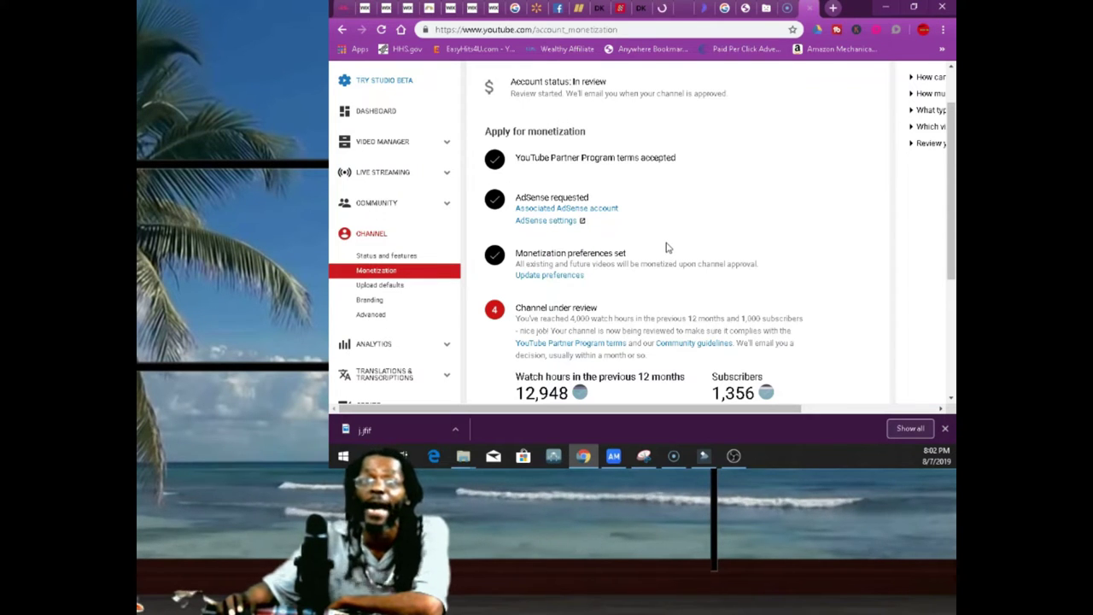
pyautogui.scroll(1, 679, 221)
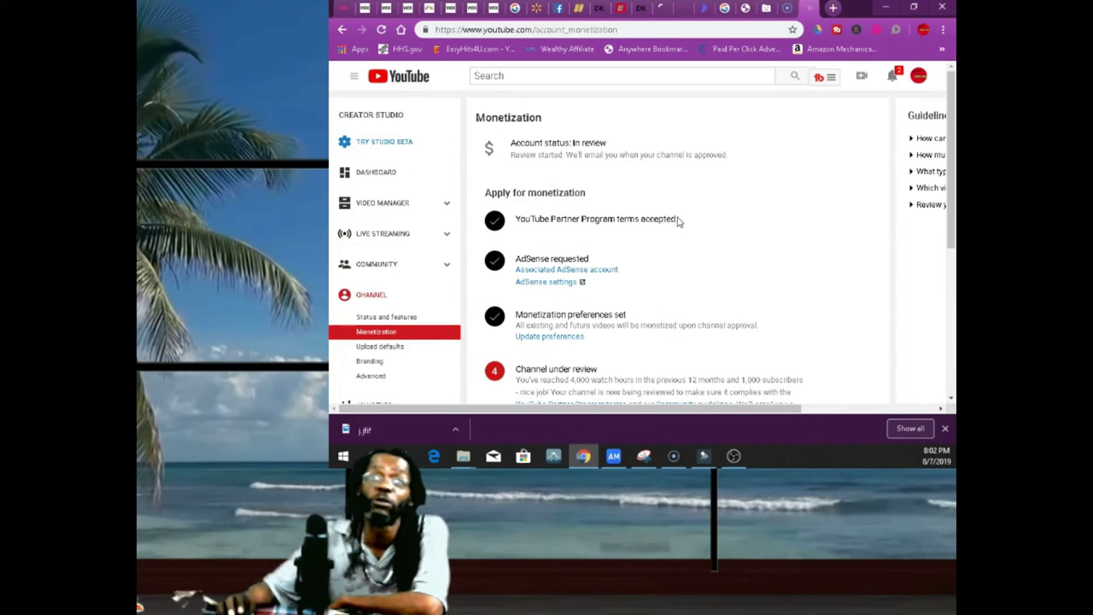
# Check the channel's Advanced settings, where boogietyme.com is the associated website with Success status, then open Video Manager.
pyautogui.click(372, 297)
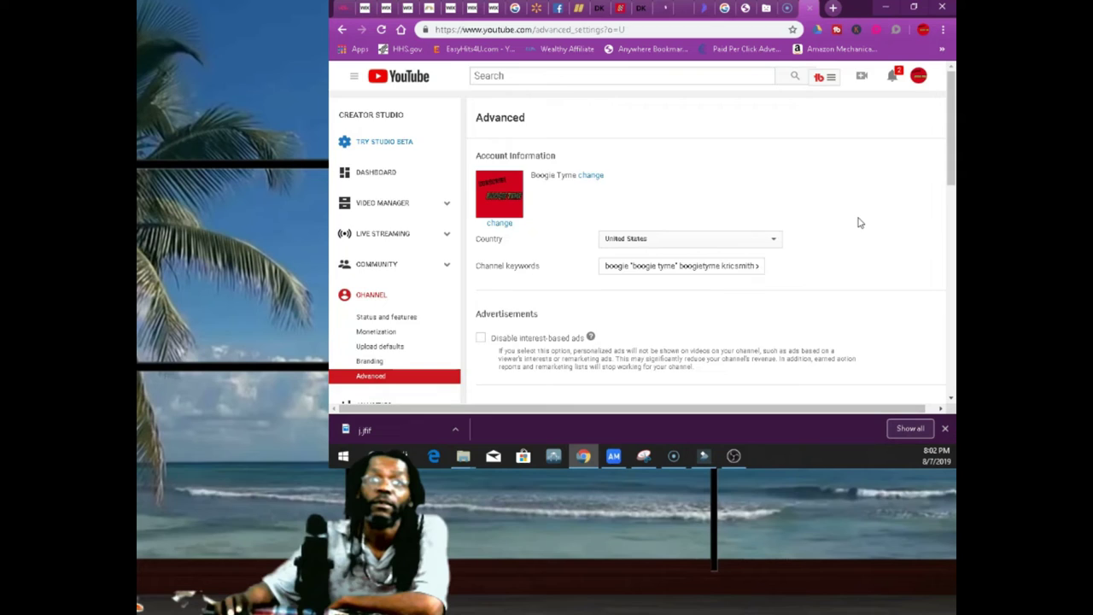
pyautogui.scroll(-5, 858, 223)
pyautogui.scroll(-1, 860, 222)
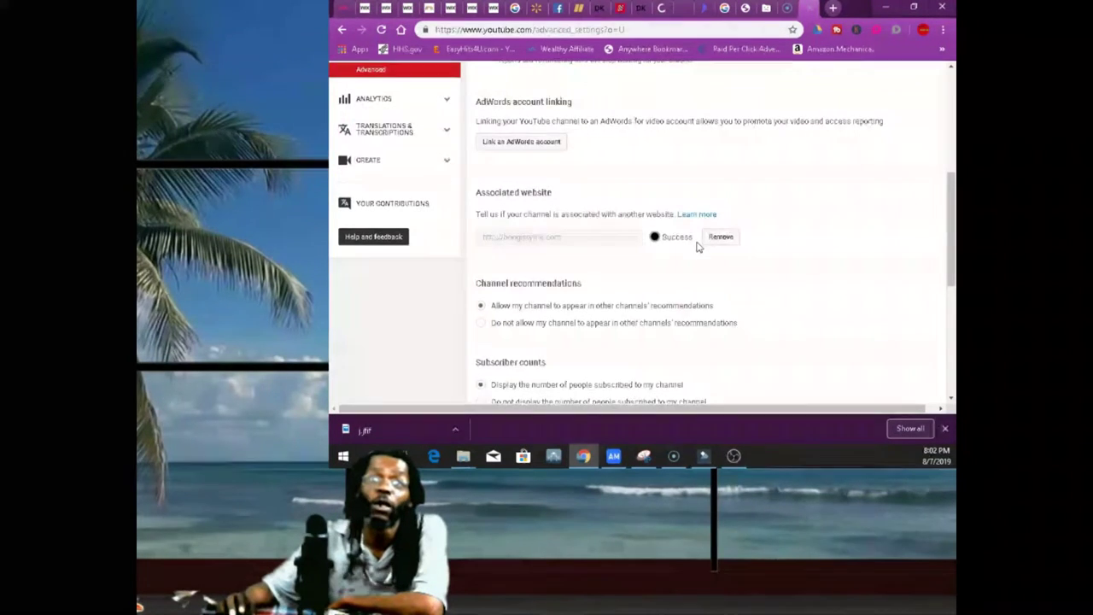
pyautogui.scroll(5, 415, 237)
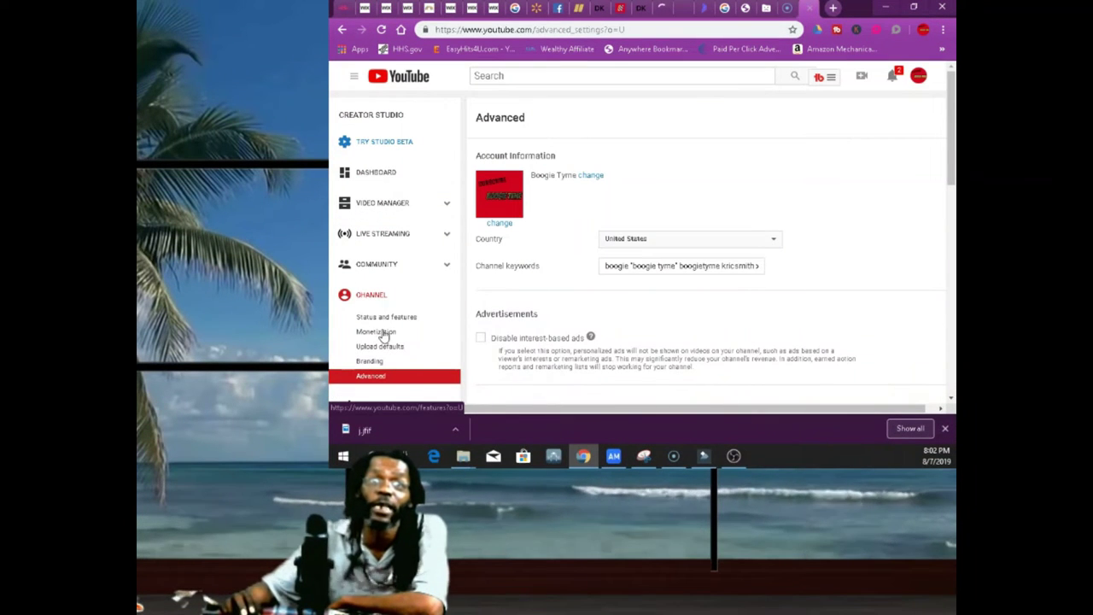
pyautogui.scroll(-3, 835, 217)
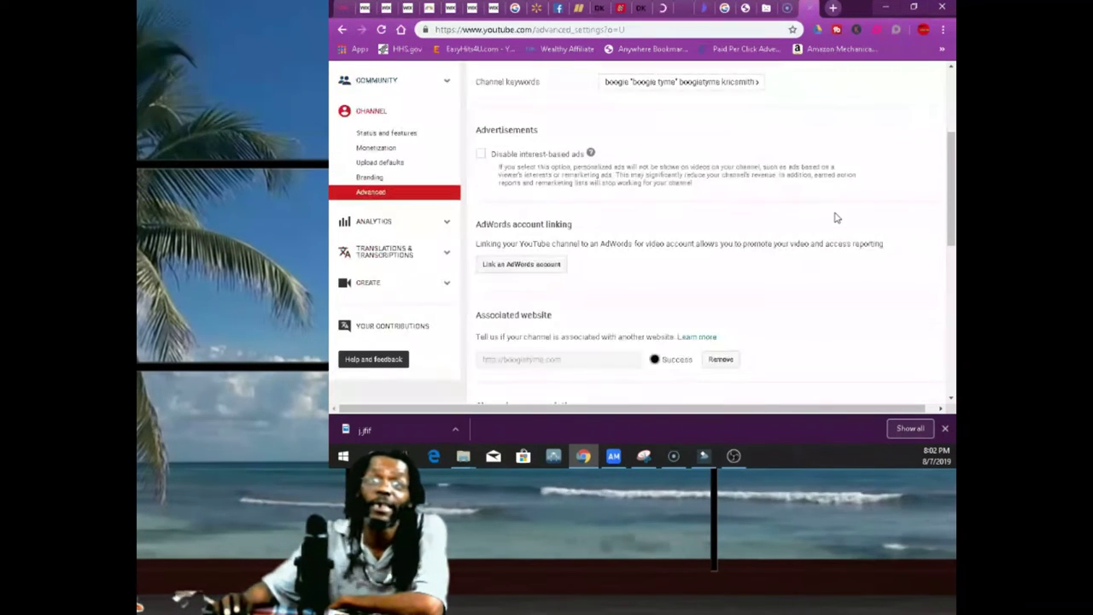
pyautogui.scroll(-2, 837, 218)
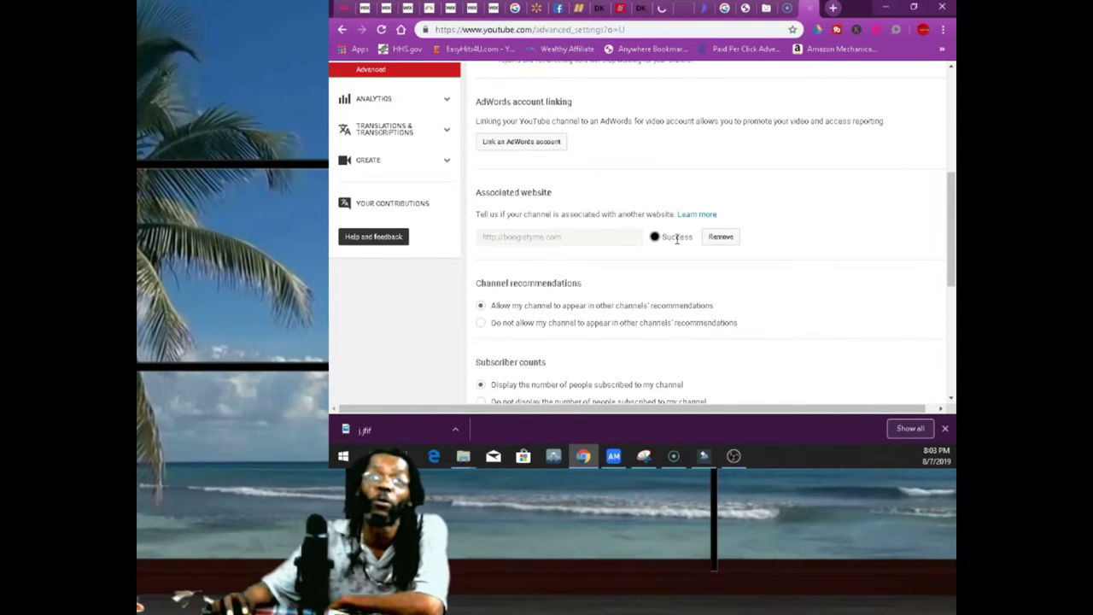
pyautogui.scroll(2, 806, 231)
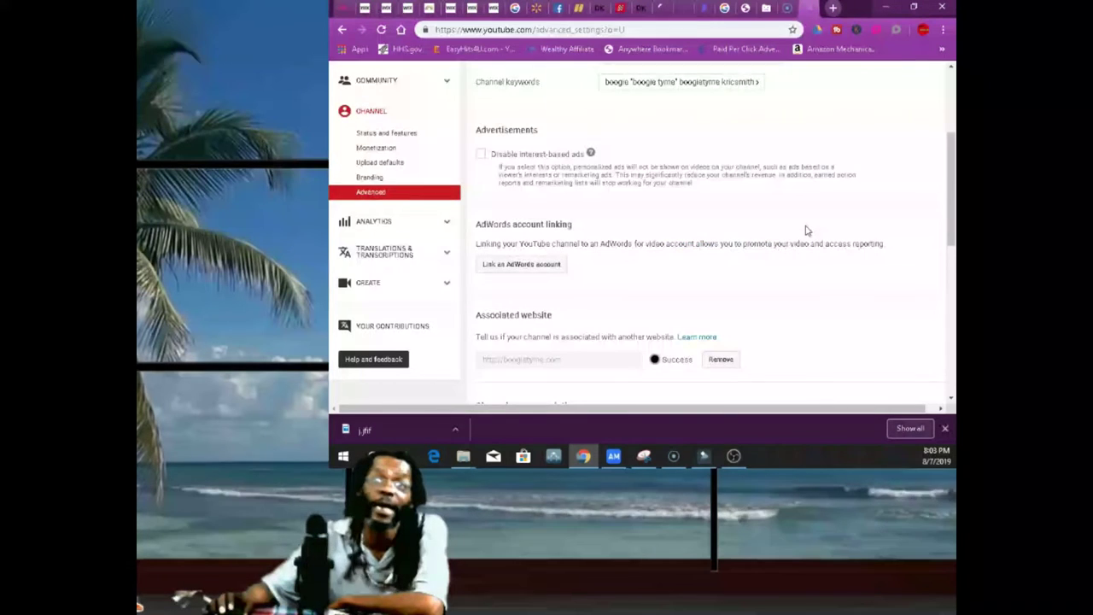
pyautogui.scroll(3, 806, 230)
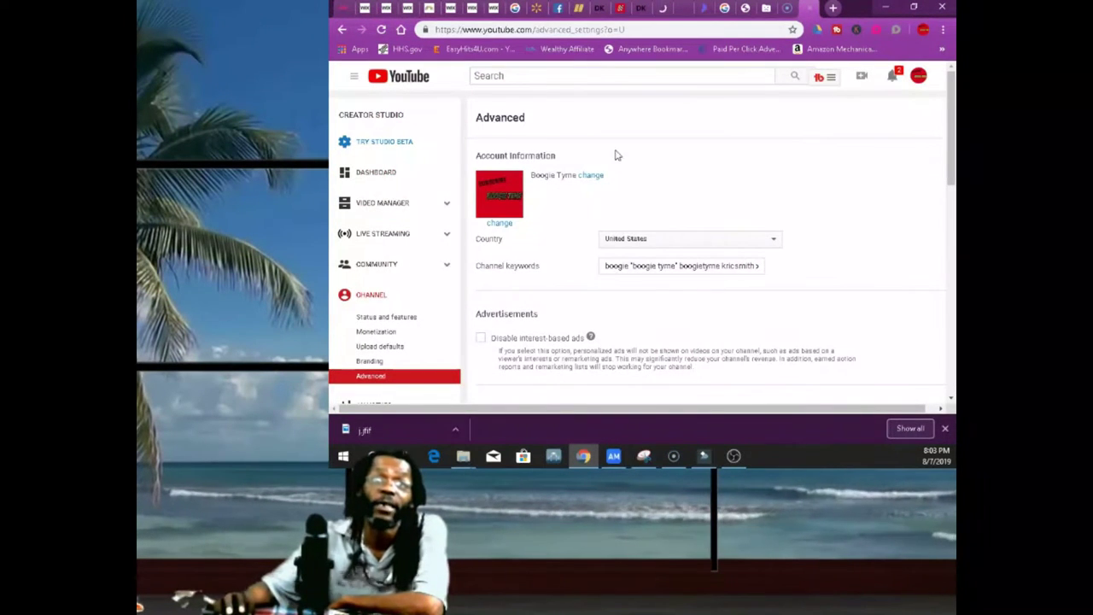
pyautogui.click(392, 207)
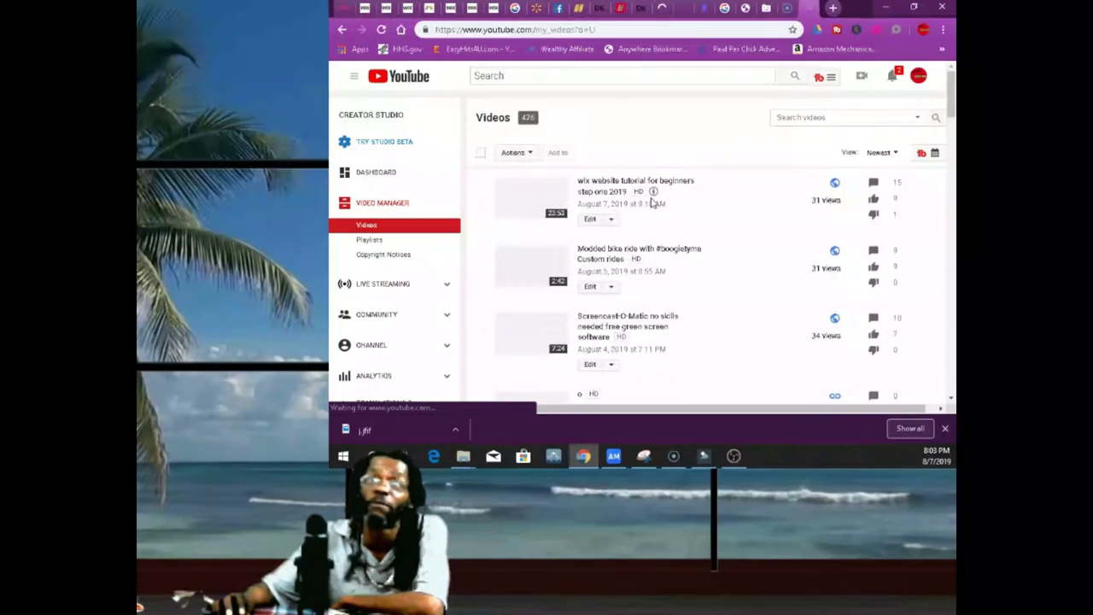
# Open the Cards editor for the 'Modded bike ride with #boogietyme Custom rides' video.
pyautogui.click(591, 220)
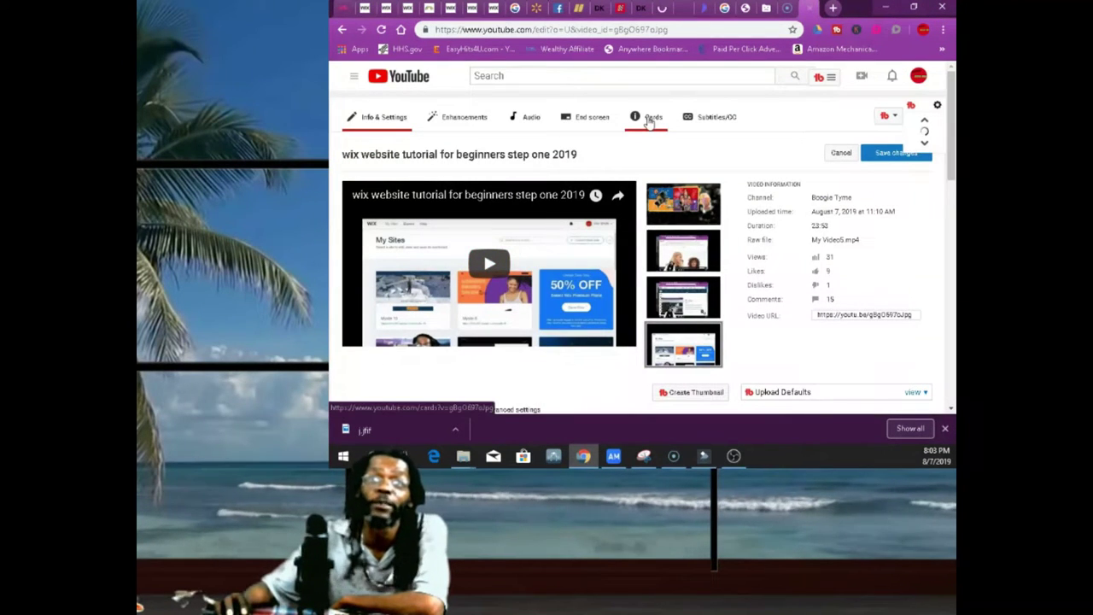
pyautogui.click(342, 30)
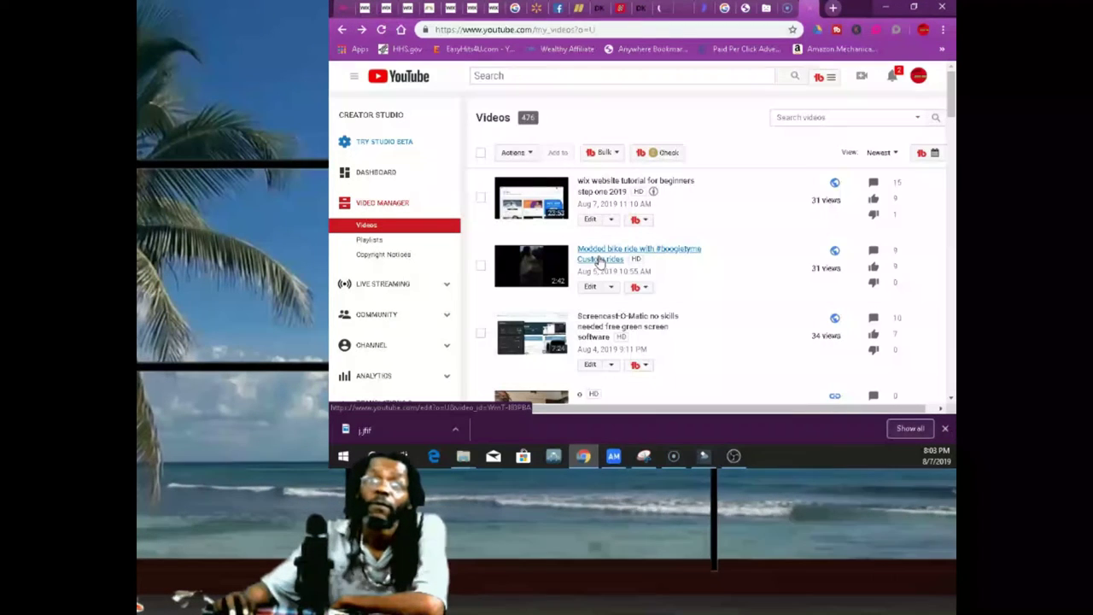
pyautogui.click(600, 261)
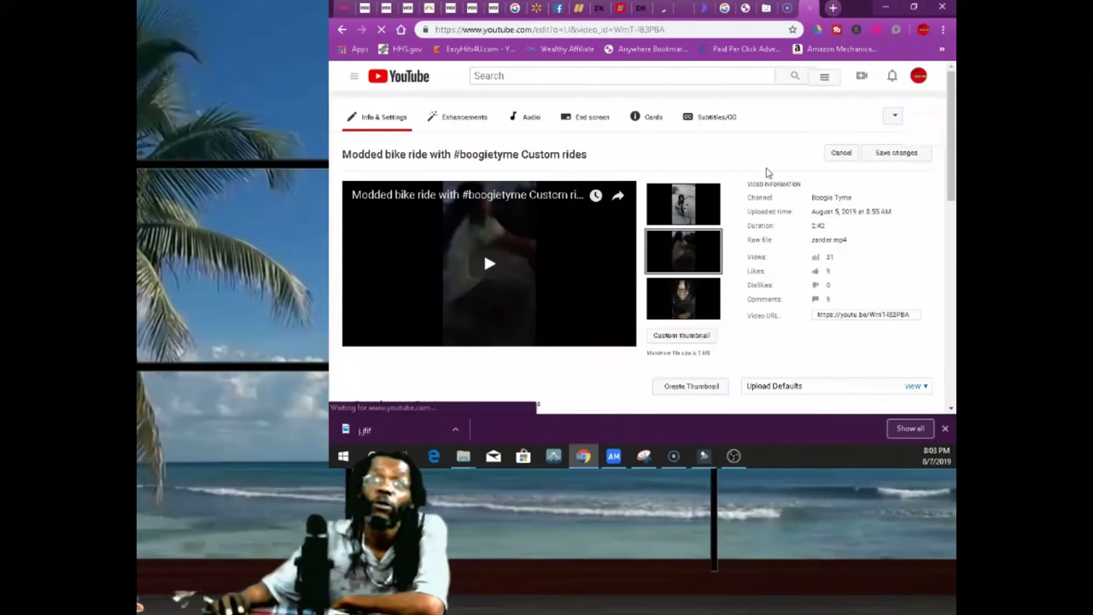
pyautogui.click(649, 125)
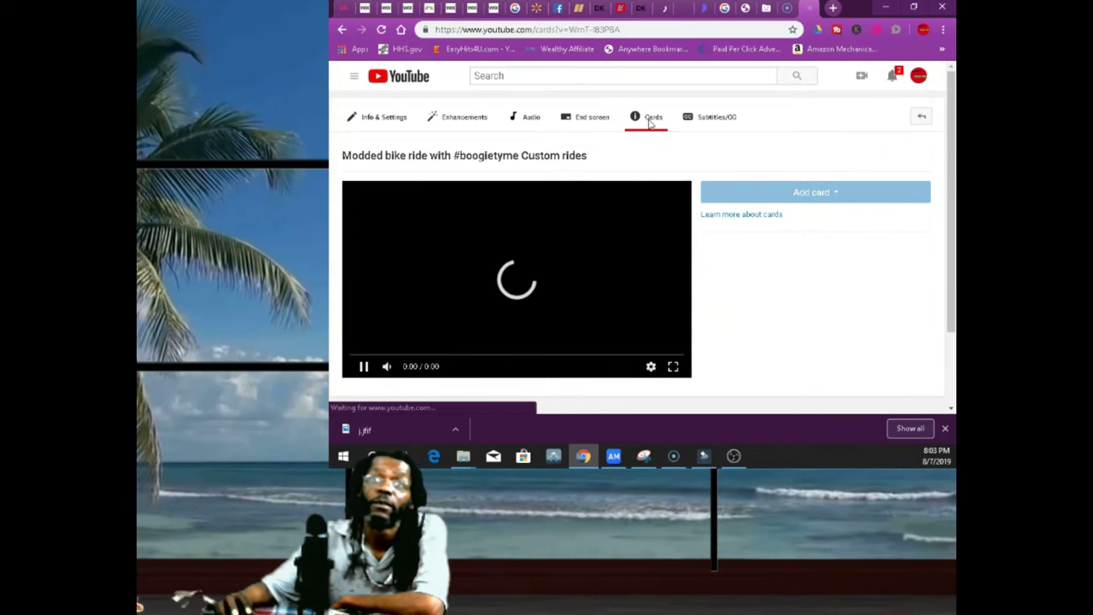
pyautogui.click(790, 195)
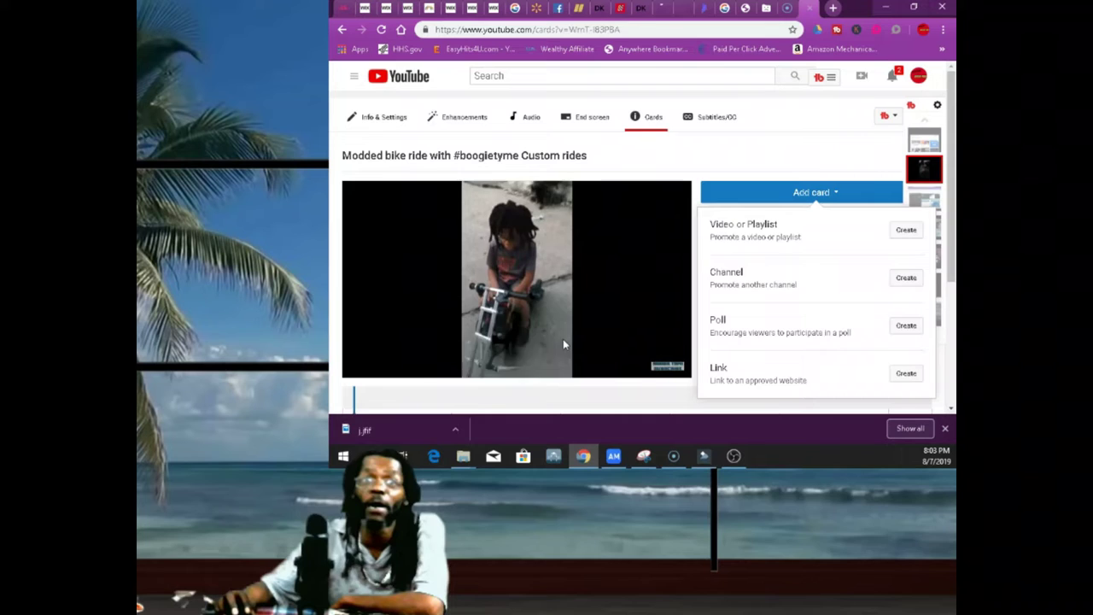
pyautogui.click(494, 338)
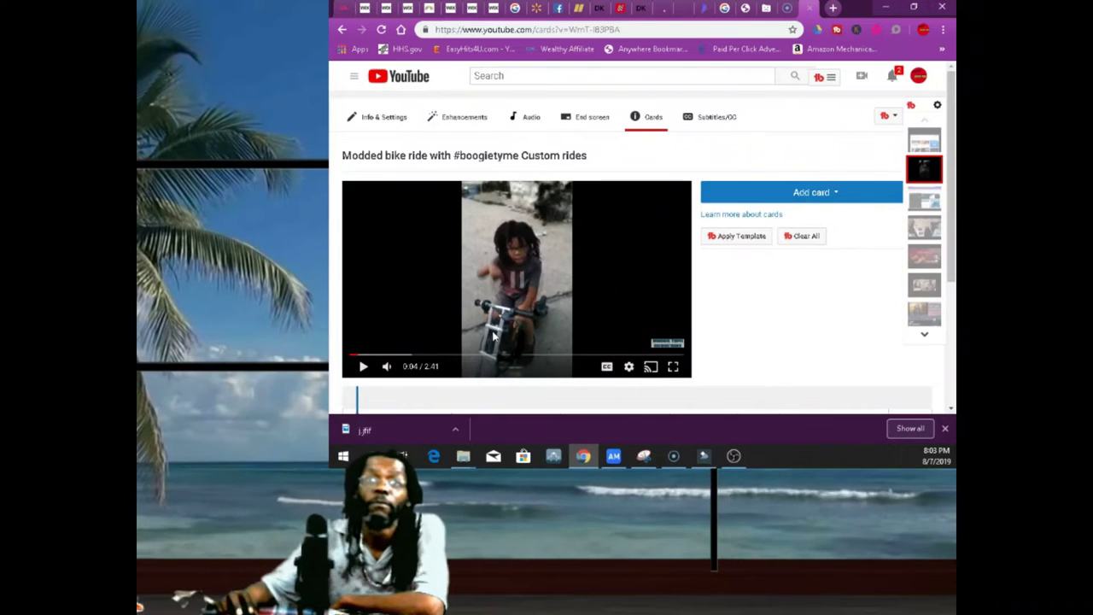
pyautogui.click(821, 194)
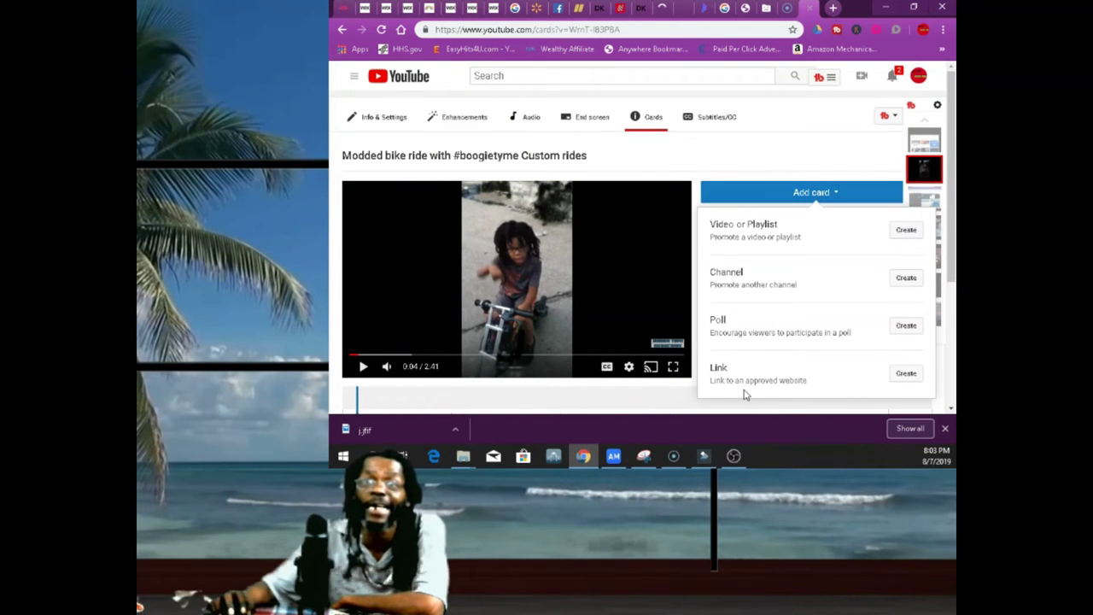
pyautogui.click(908, 376)
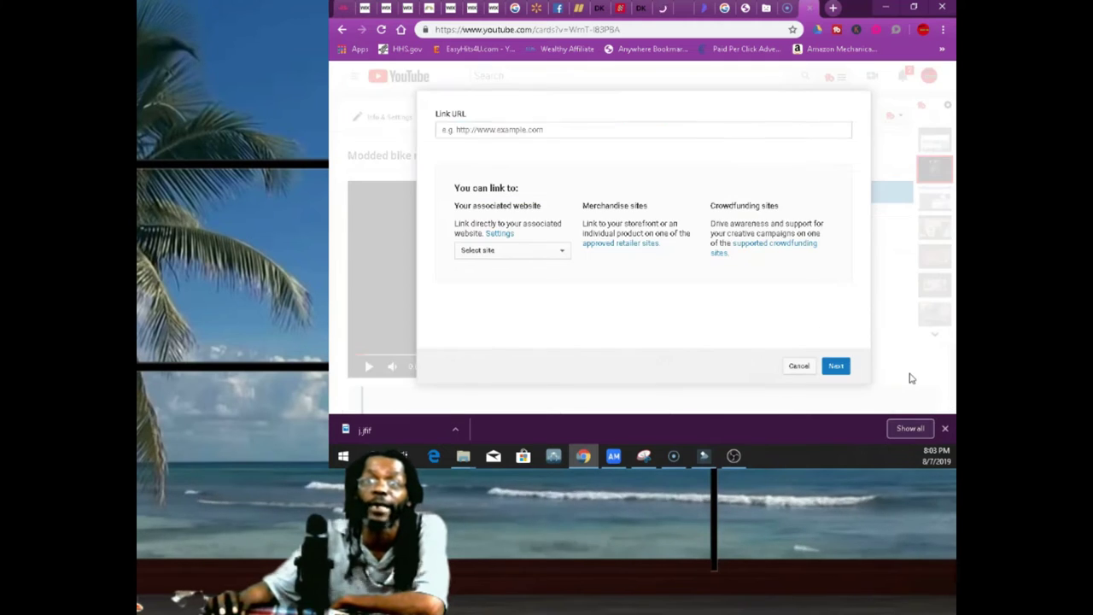
pyautogui.click(561, 252)
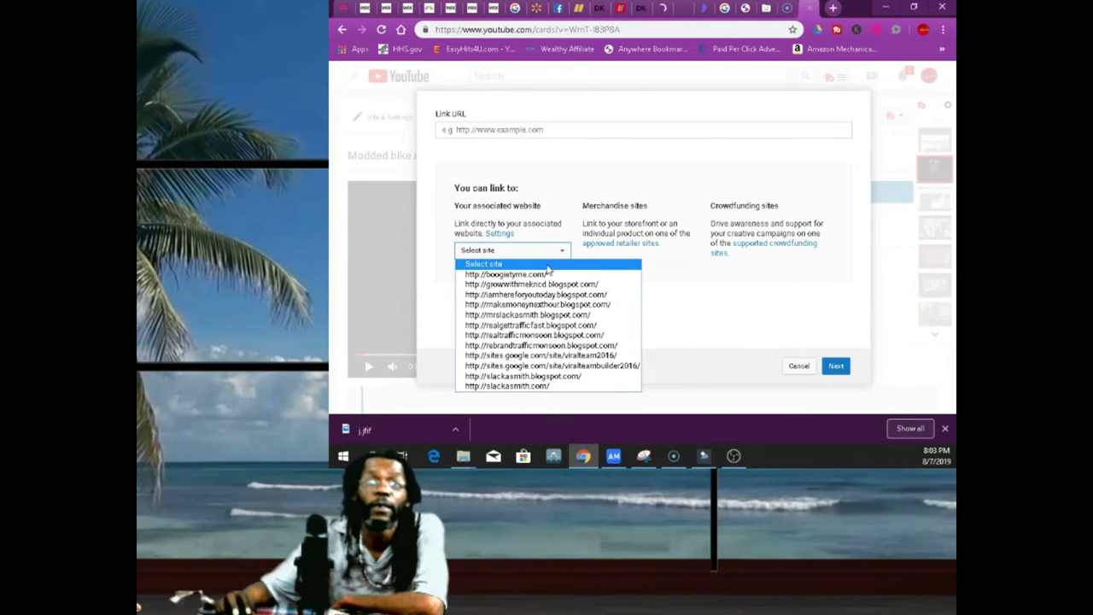
pyautogui.click(531, 276)
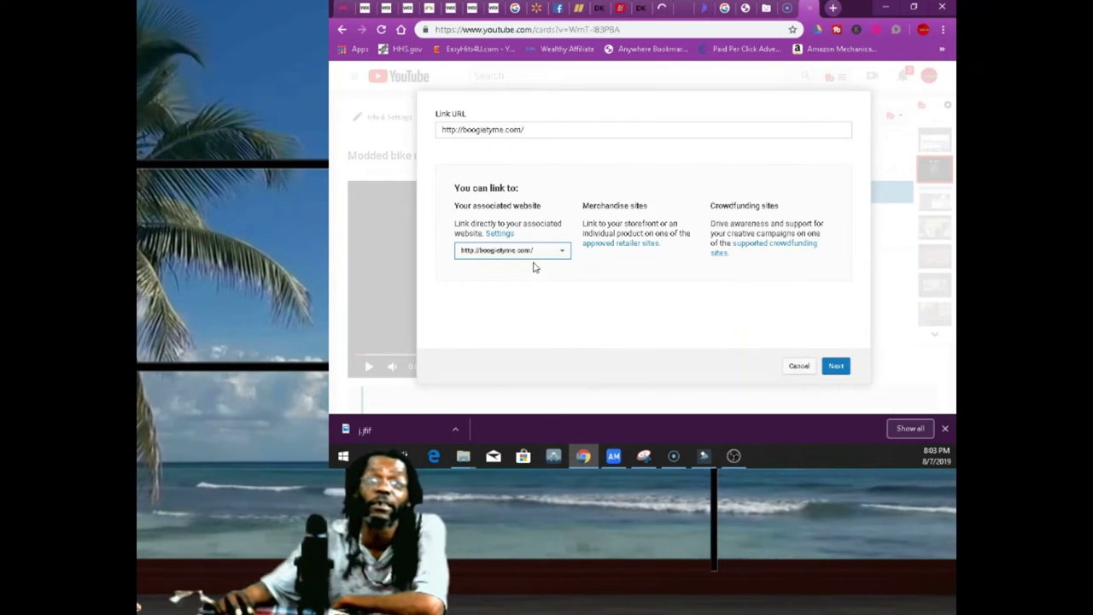
pyautogui.click(563, 253)
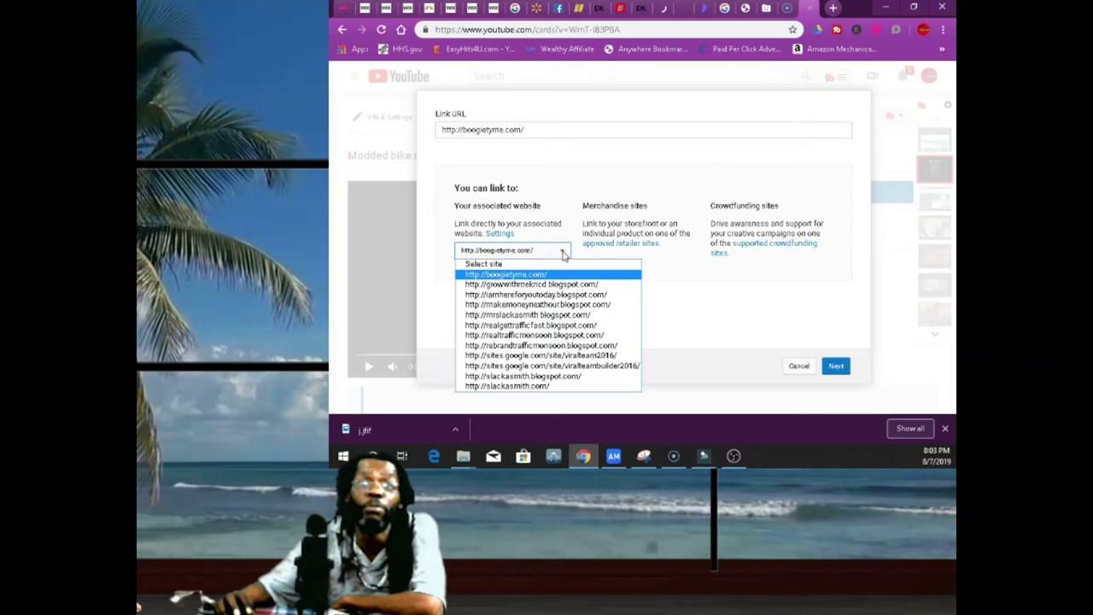
pyautogui.click(563, 253)
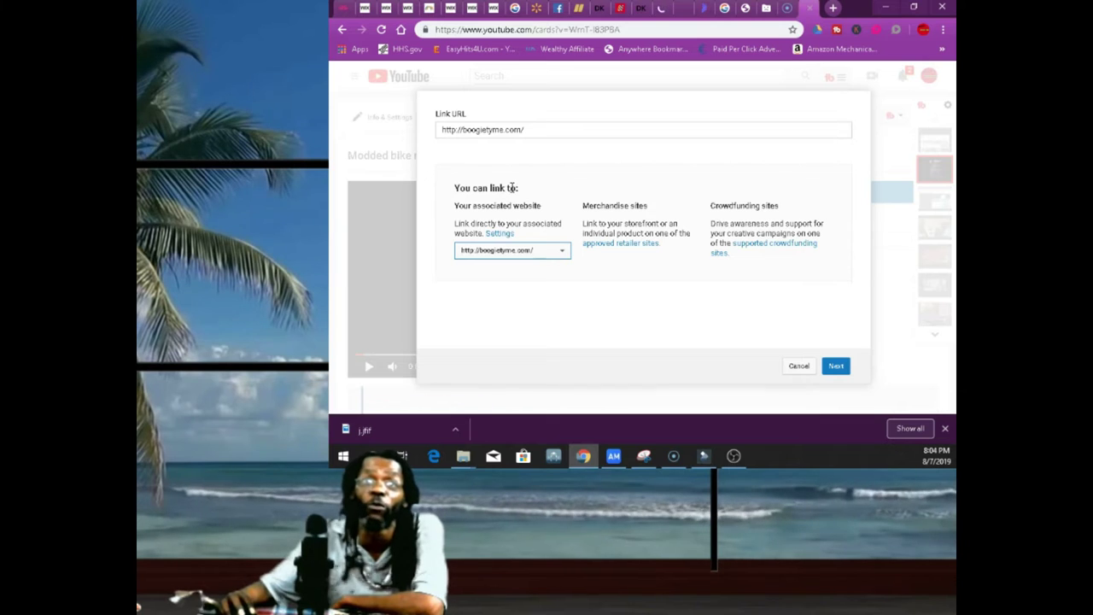
# Create the card with call to action 'visit website' and teaser text 'boogie tyme'.
pyautogui.click(837, 368)
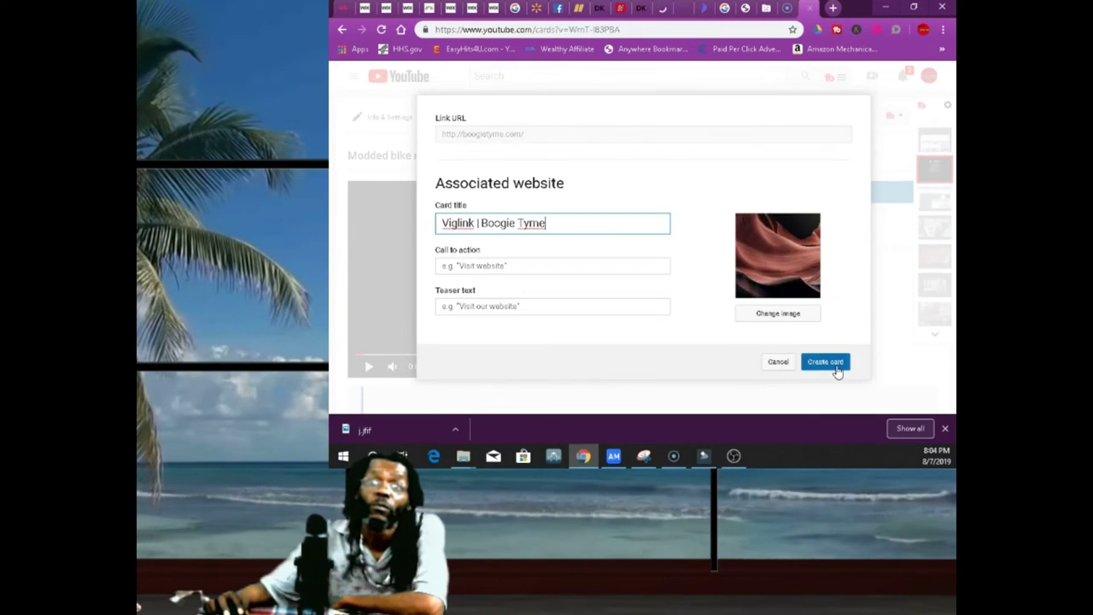
pyautogui.click(533, 265)
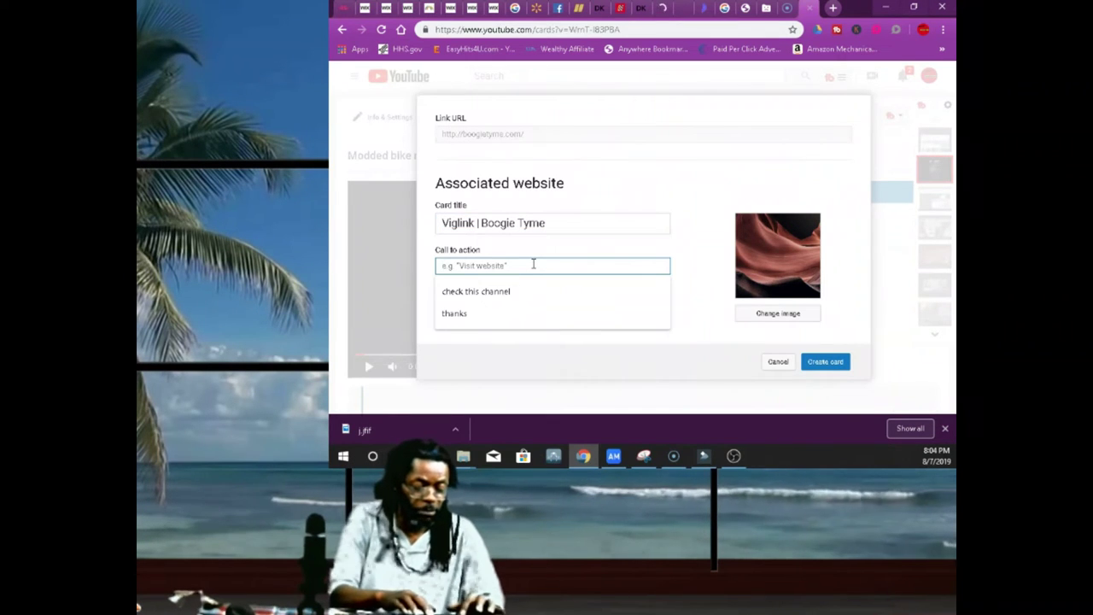
pyautogui.write('visit')
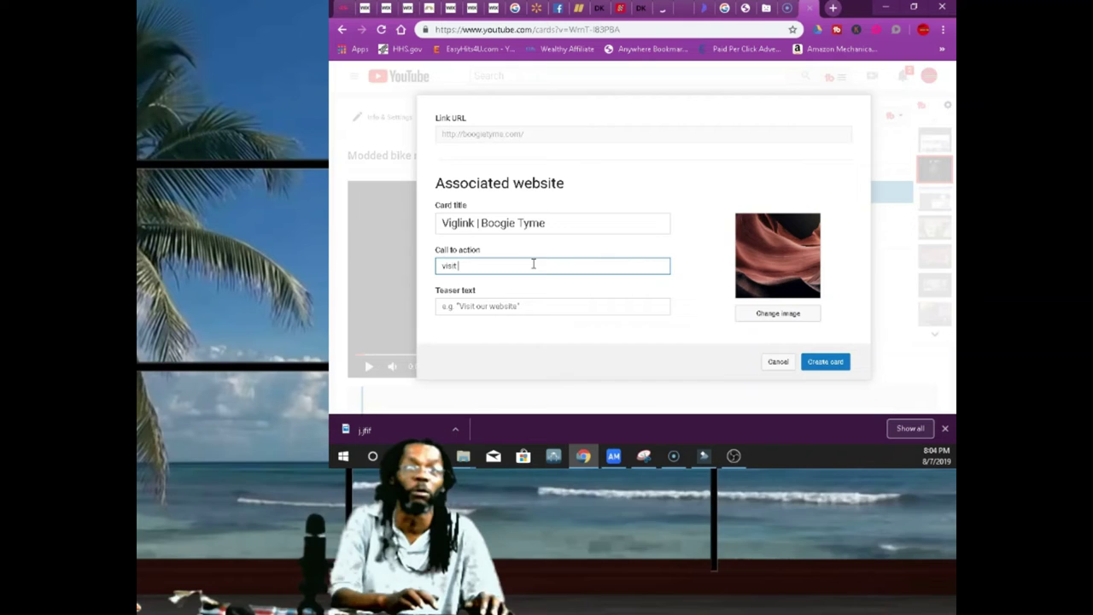
pyautogui.write(' web')
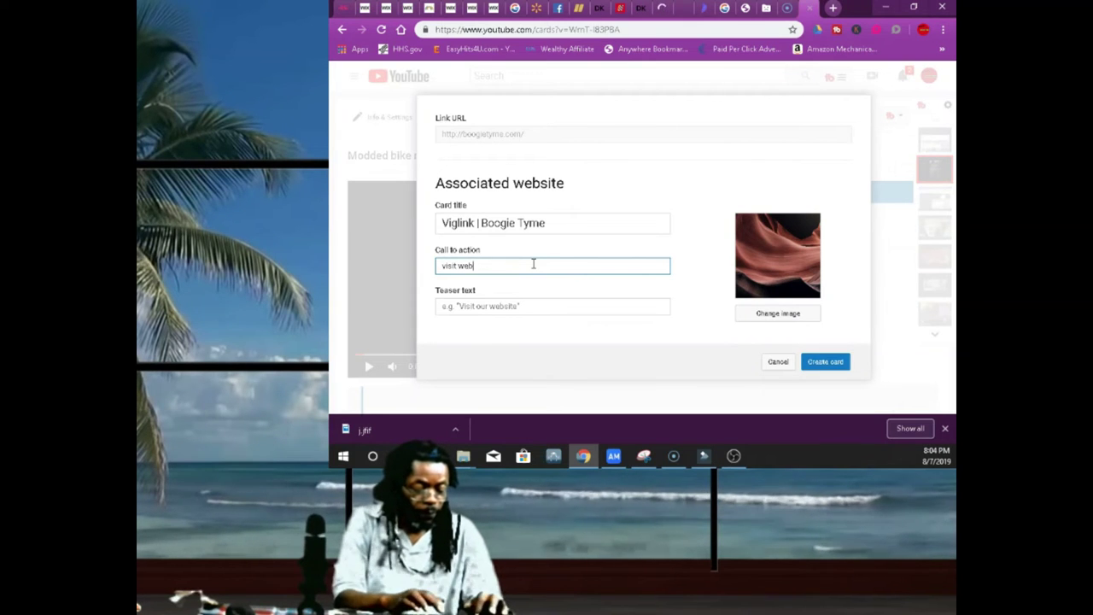
pyautogui.write('site')
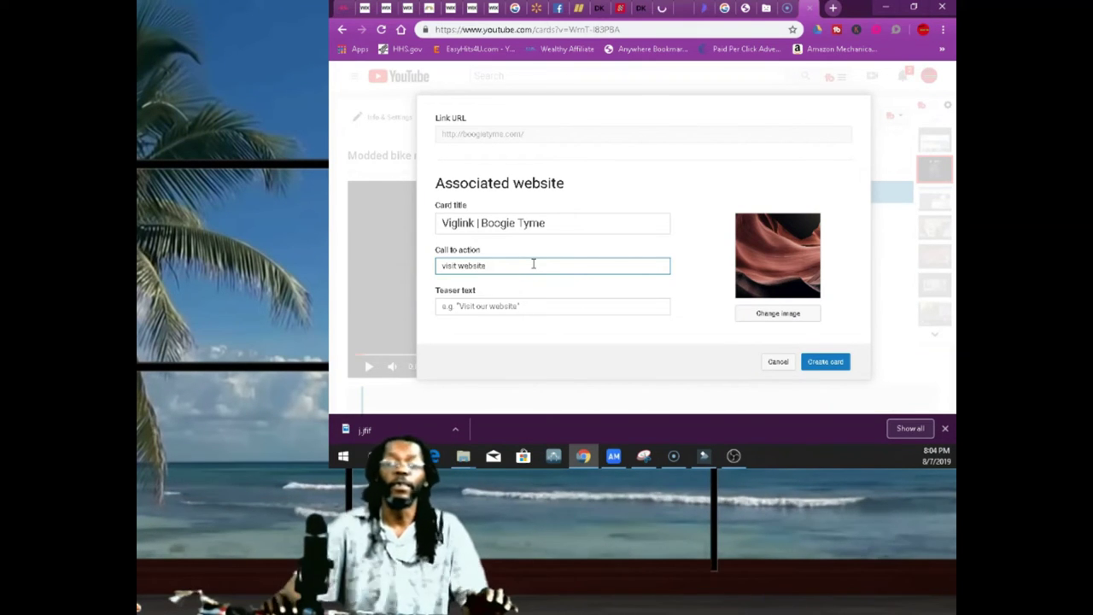
pyautogui.click(526, 305)
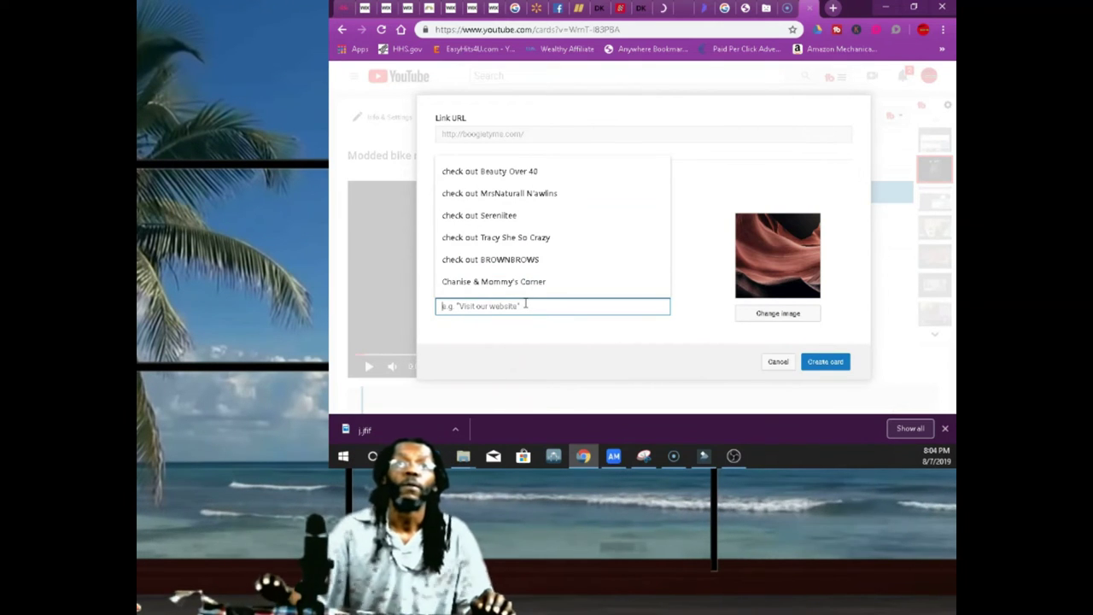
pyautogui.write('boo')
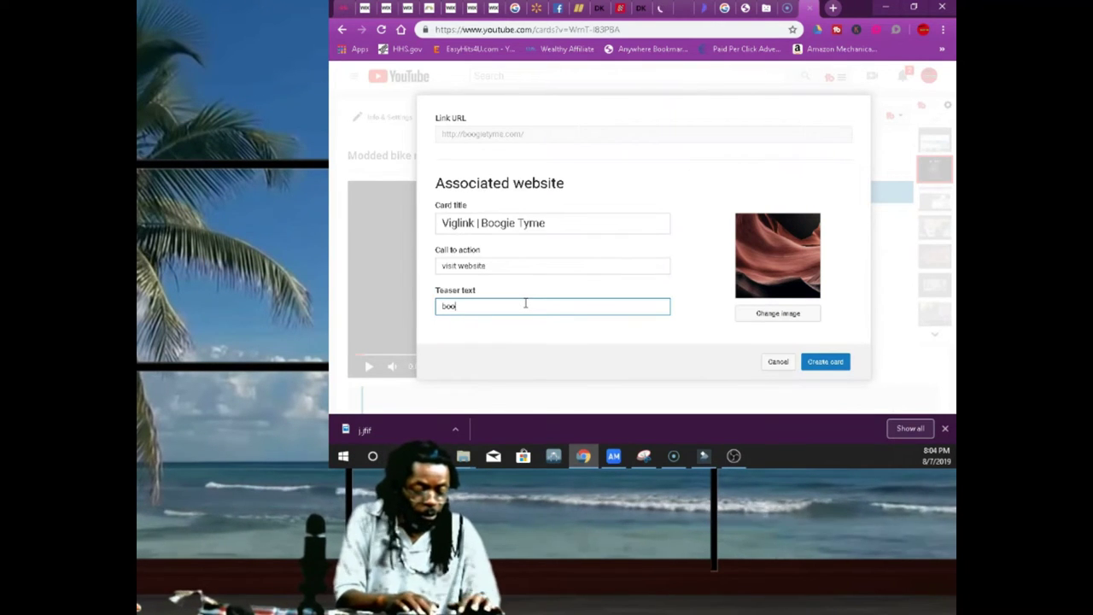
pyautogui.write('gie tyme')
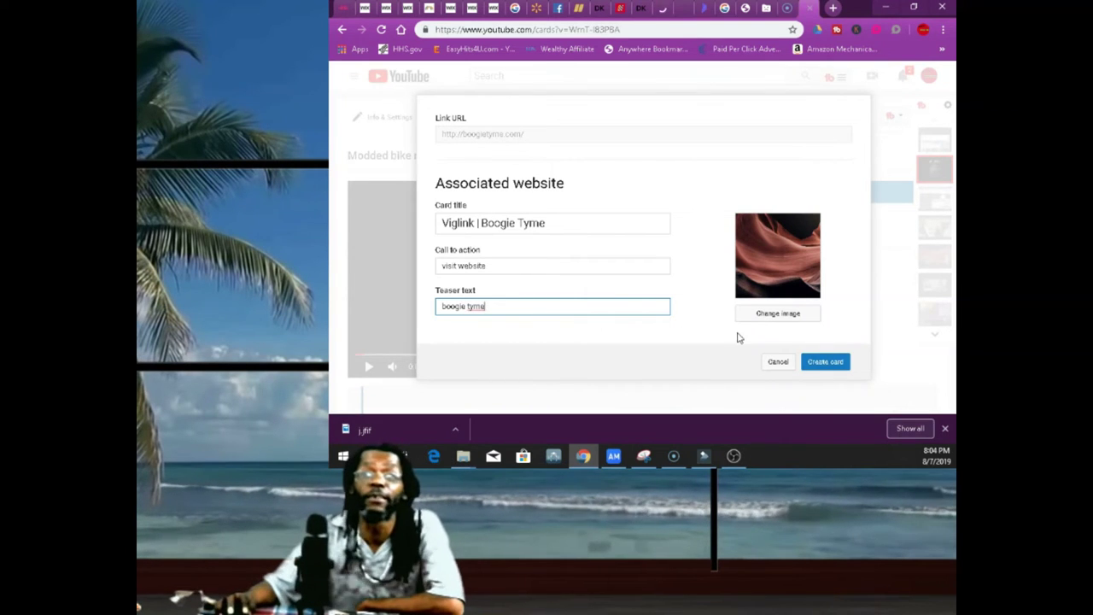
pyautogui.click(819, 362)
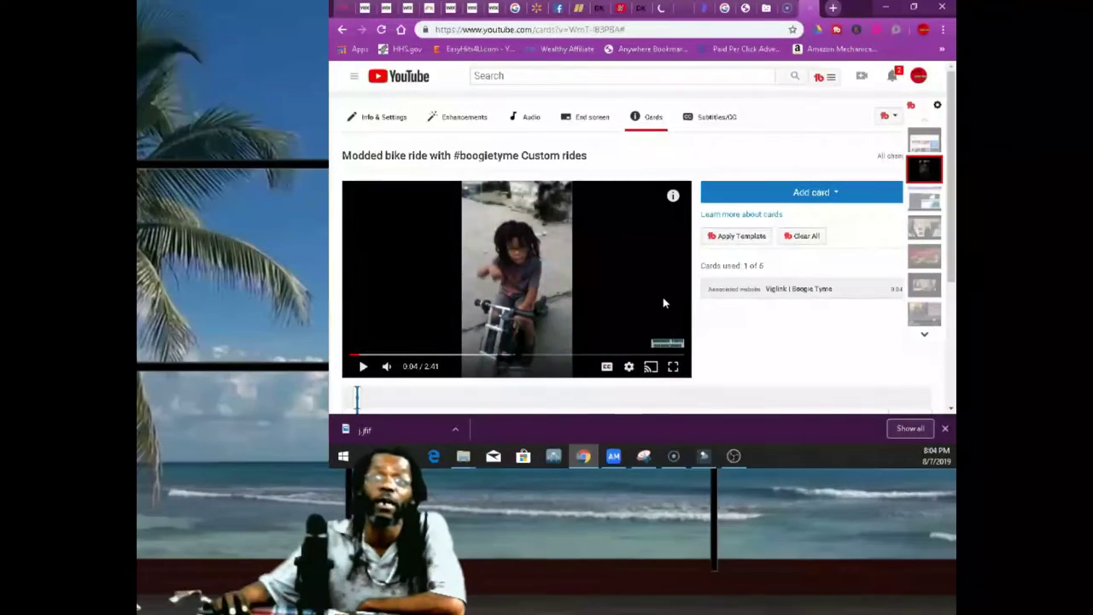
# Rewind the video to 0:02, play it, and expand the card teaser to preview the Boogie Tyme card.
pyautogui.scroll(-1, 675, 303)
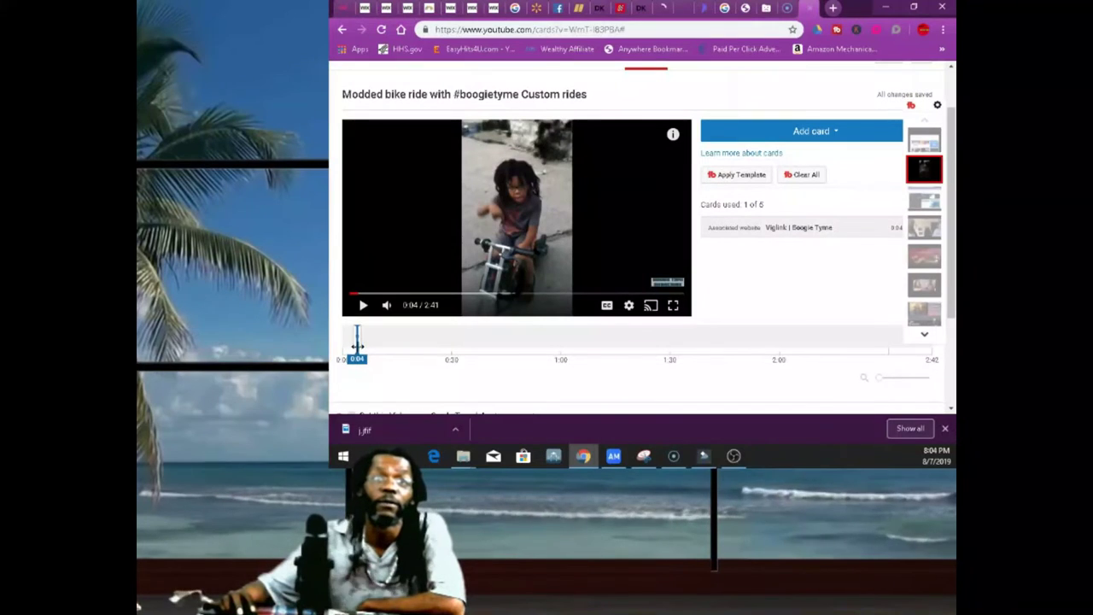
pyautogui.click(356, 295)
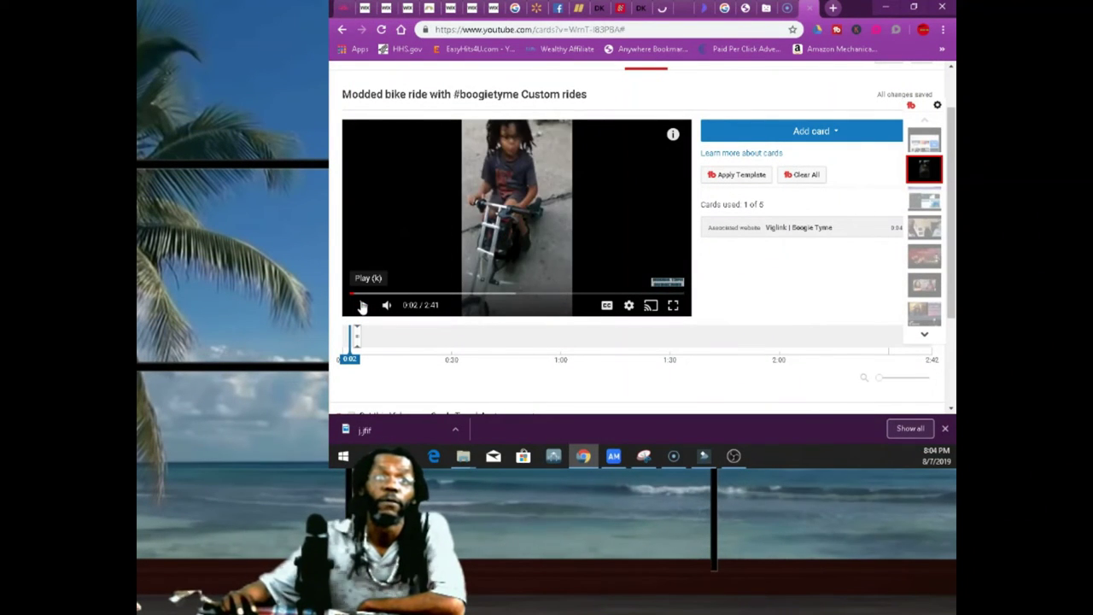
pyautogui.click(362, 307)
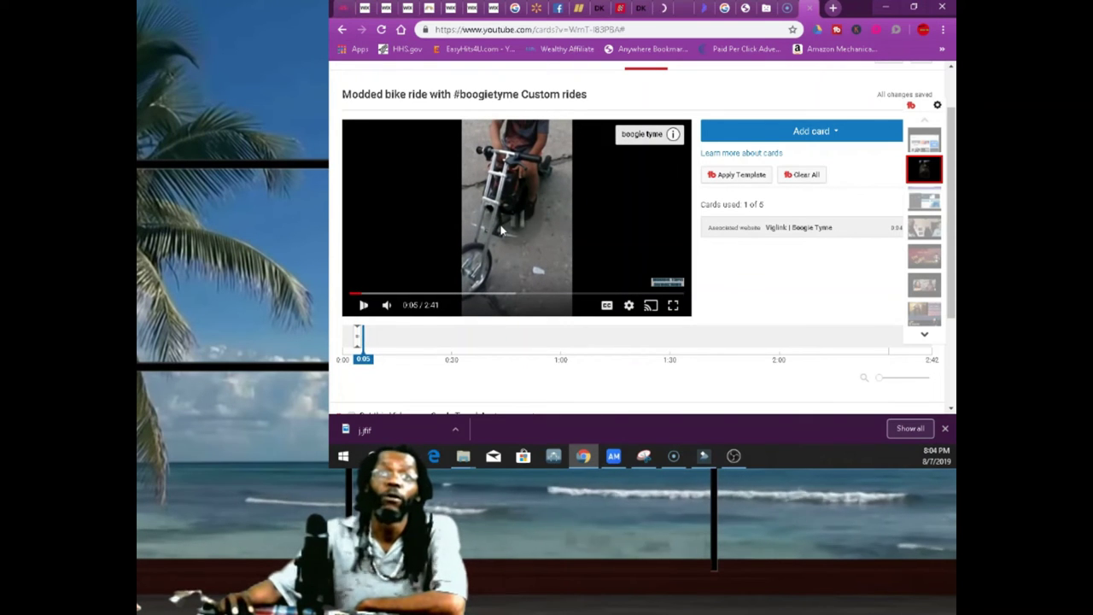
pyautogui.click(673, 139)
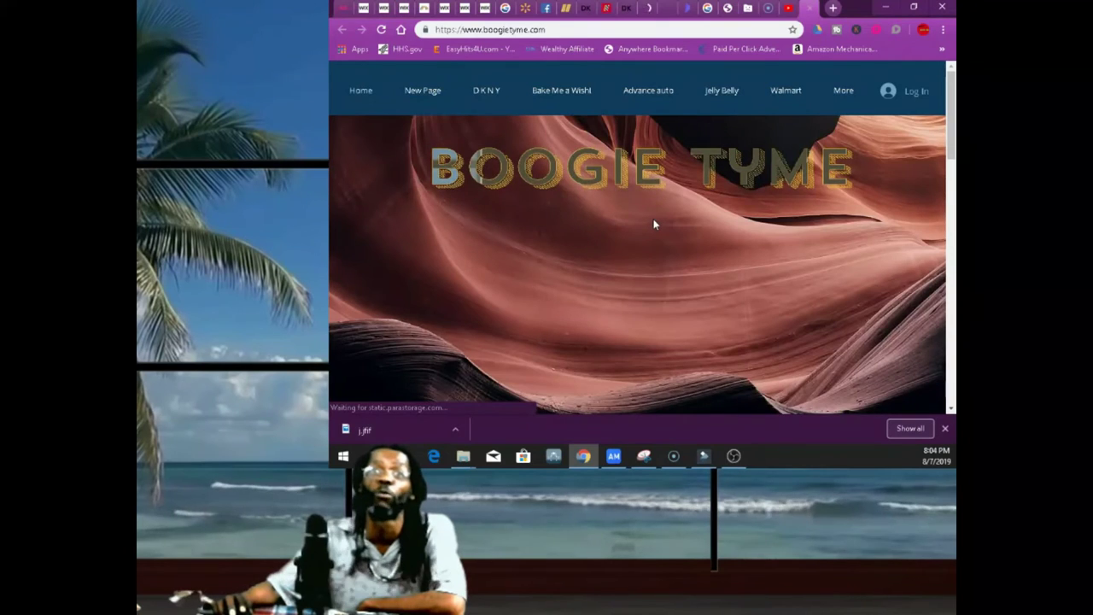
# Scroll the Boogie Tyme homepage and open its D K N Y page.
pyautogui.scroll(-1, 662, 221)
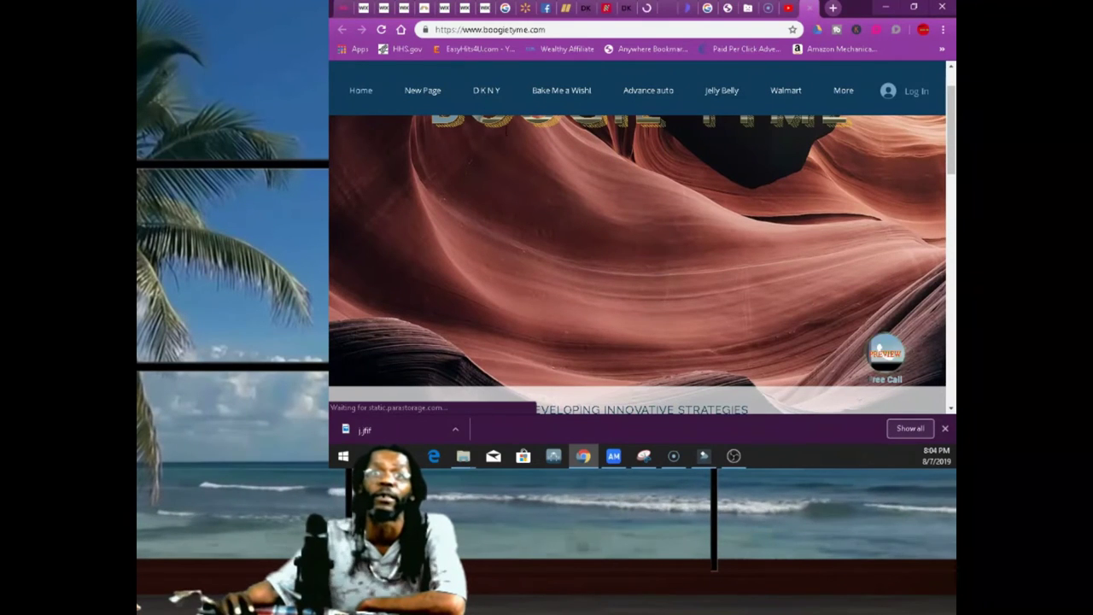
pyautogui.click(488, 91)
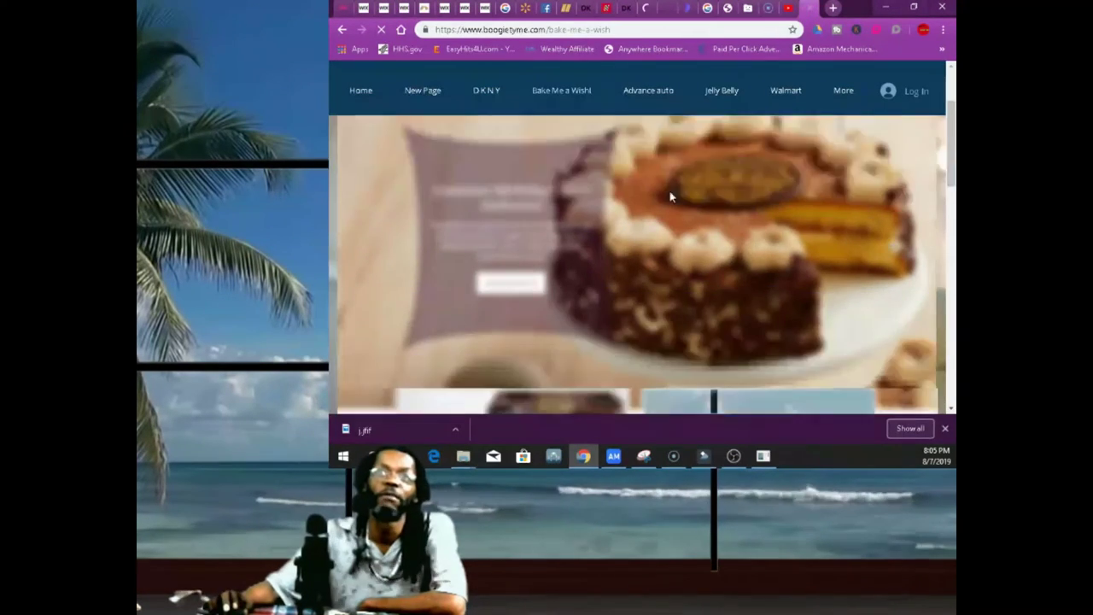
# Return to YouTube and open Creator Studio's Channel > Advanced settings to confirm boogietyme.com shows Success.
pyautogui.click(796, 10)
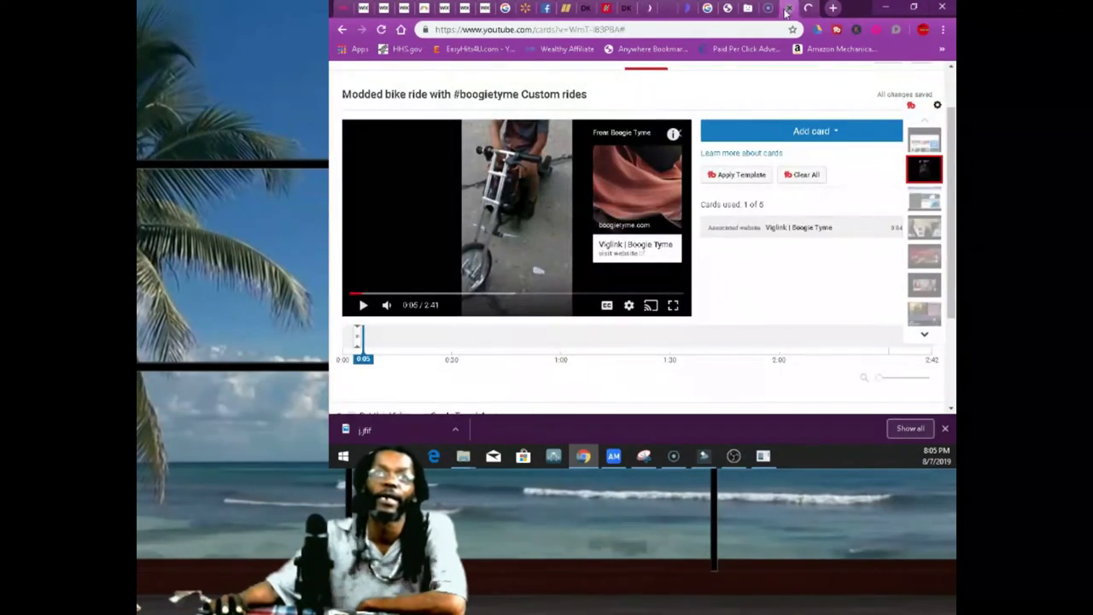
pyautogui.click(918, 79)
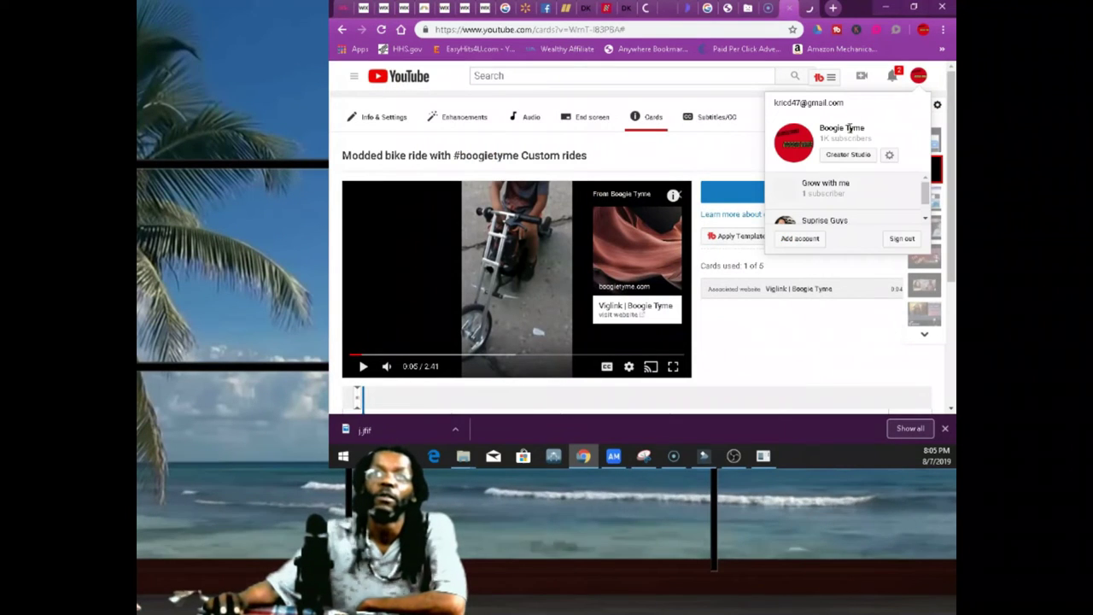
pyautogui.click(841, 156)
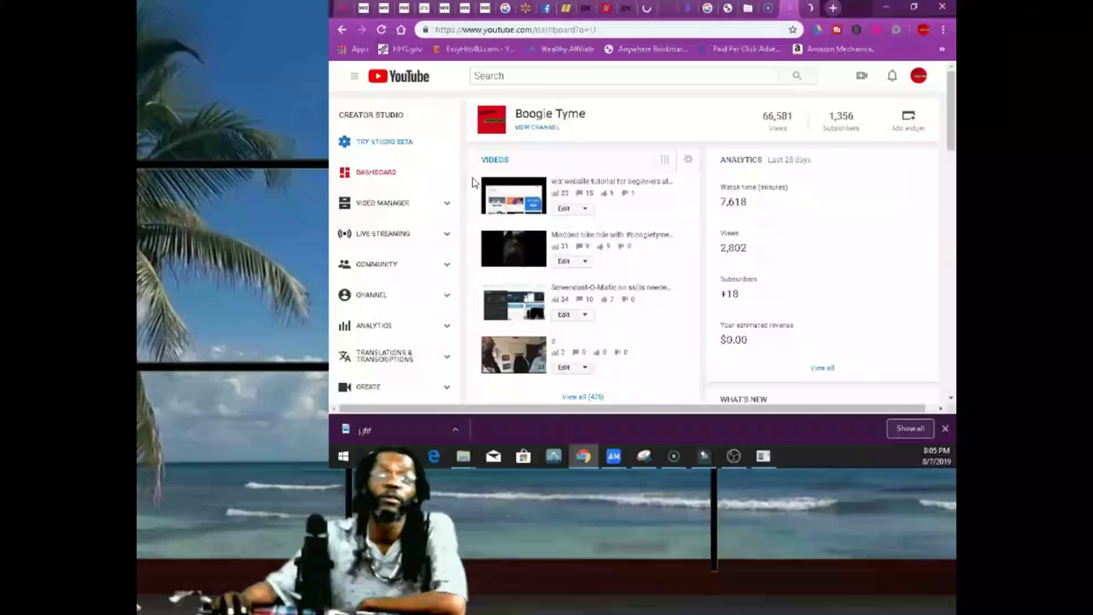
pyautogui.click(376, 296)
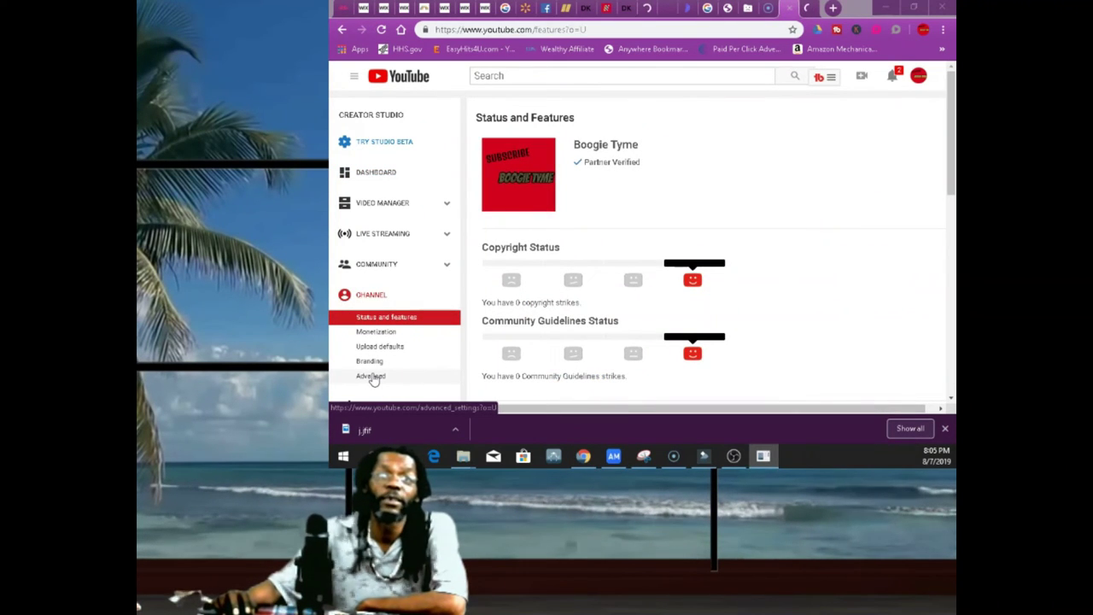
pyautogui.click(371, 377)
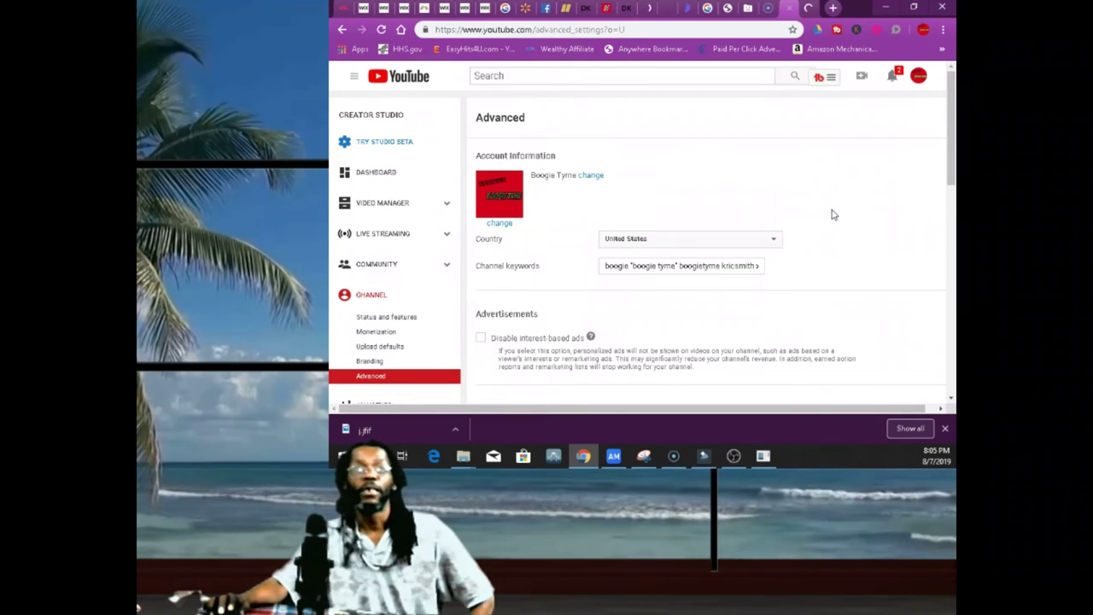
pyautogui.scroll(-3, 834, 214)
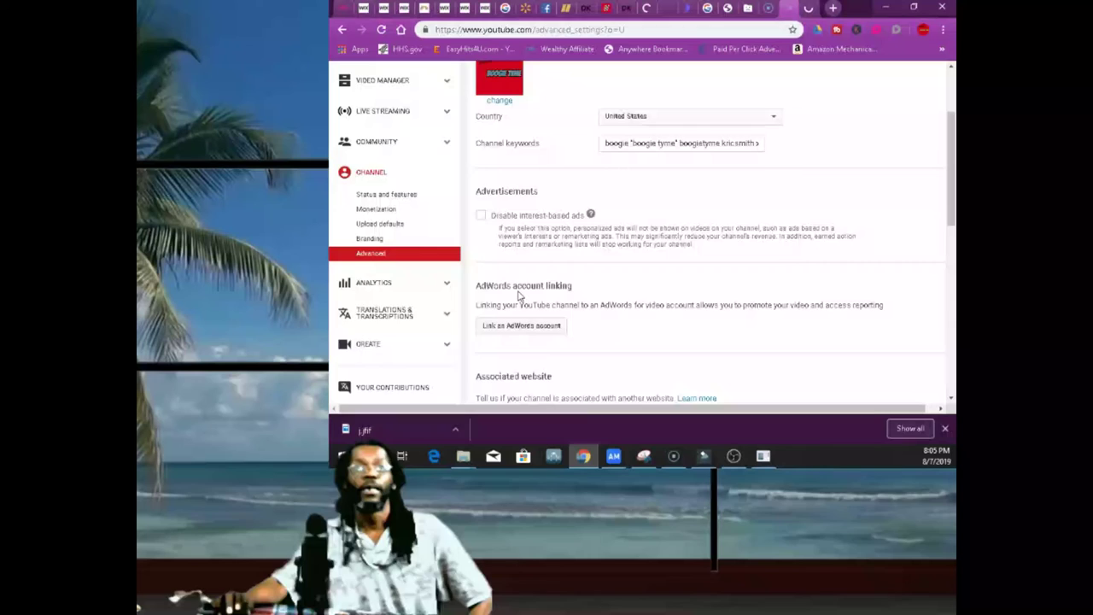
pyautogui.scroll(-3, 519, 295)
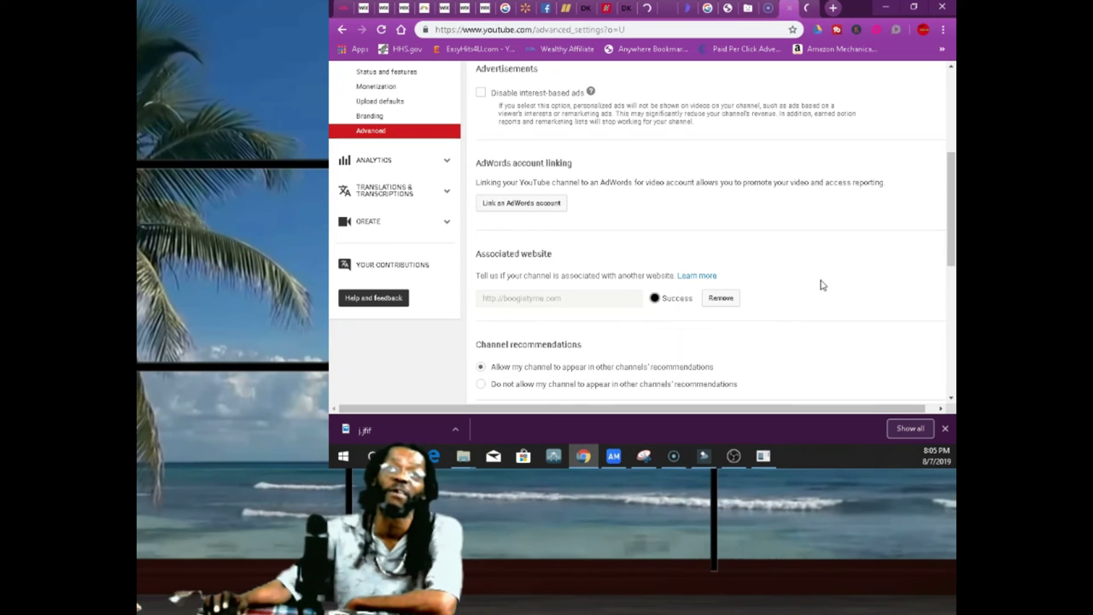
pyautogui.scroll(3, 836, 289)
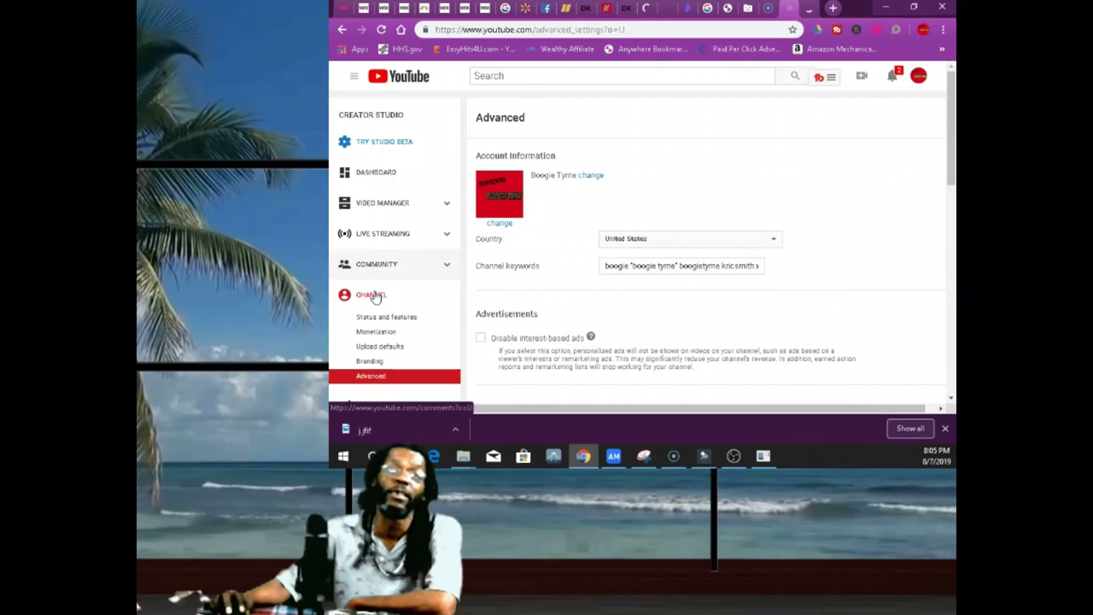
# Open the wix tutorial video from Video Manager and follow its Boogie Tyme card to boogietyme.com.
pyautogui.click(378, 209)
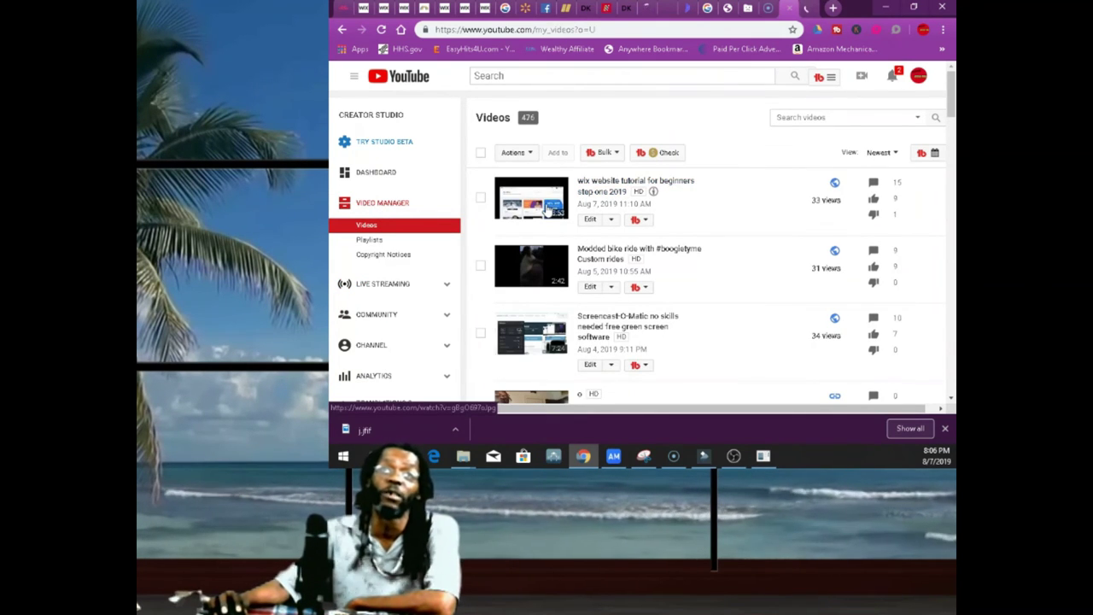
pyautogui.click(548, 209)
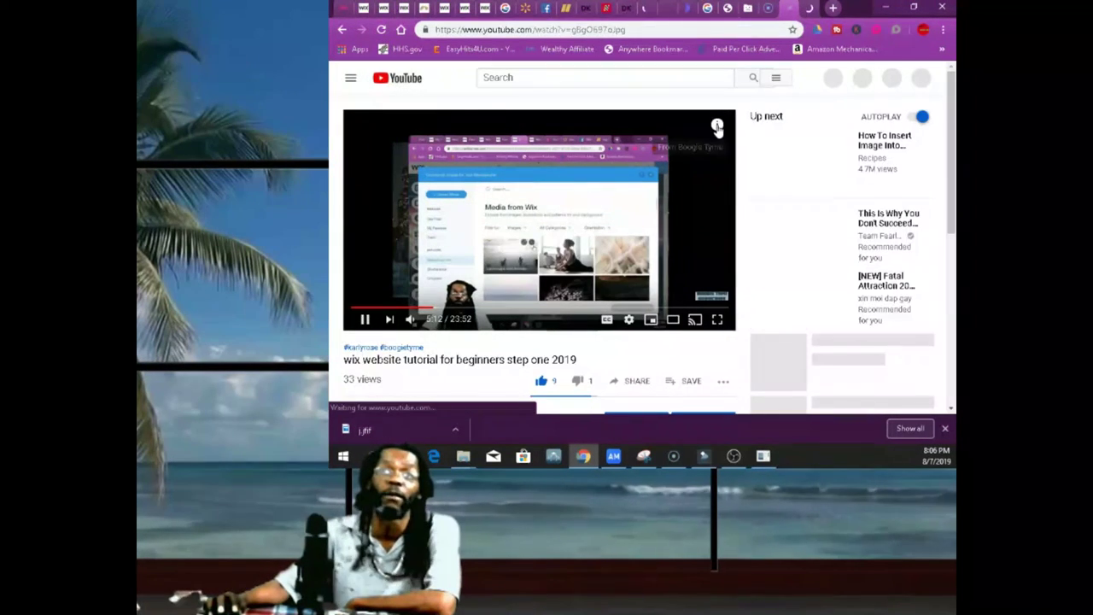
pyautogui.click(717, 127)
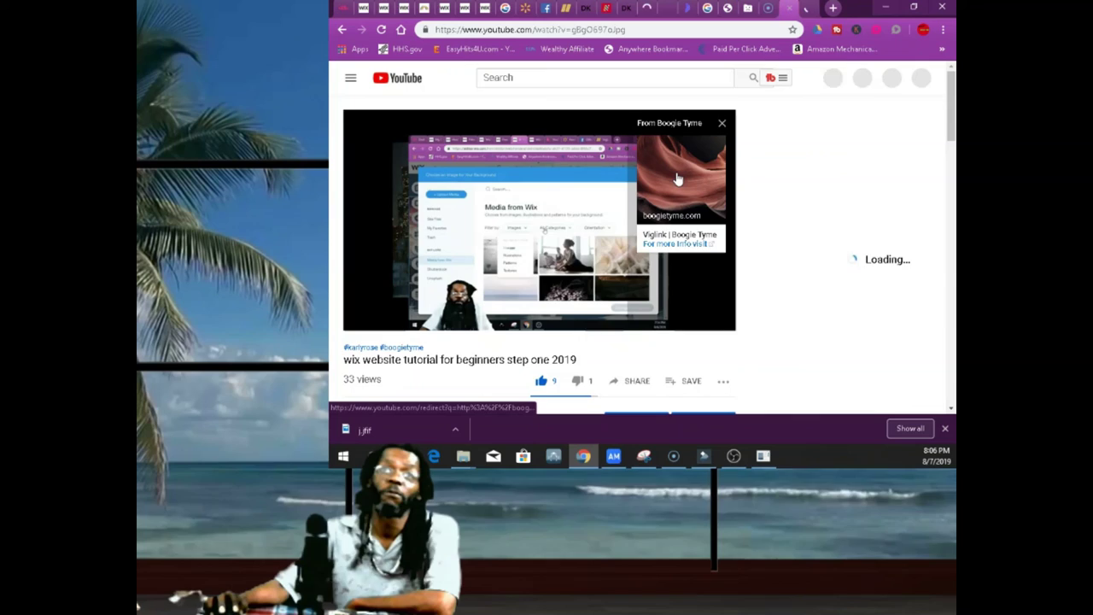
pyautogui.click(677, 175)
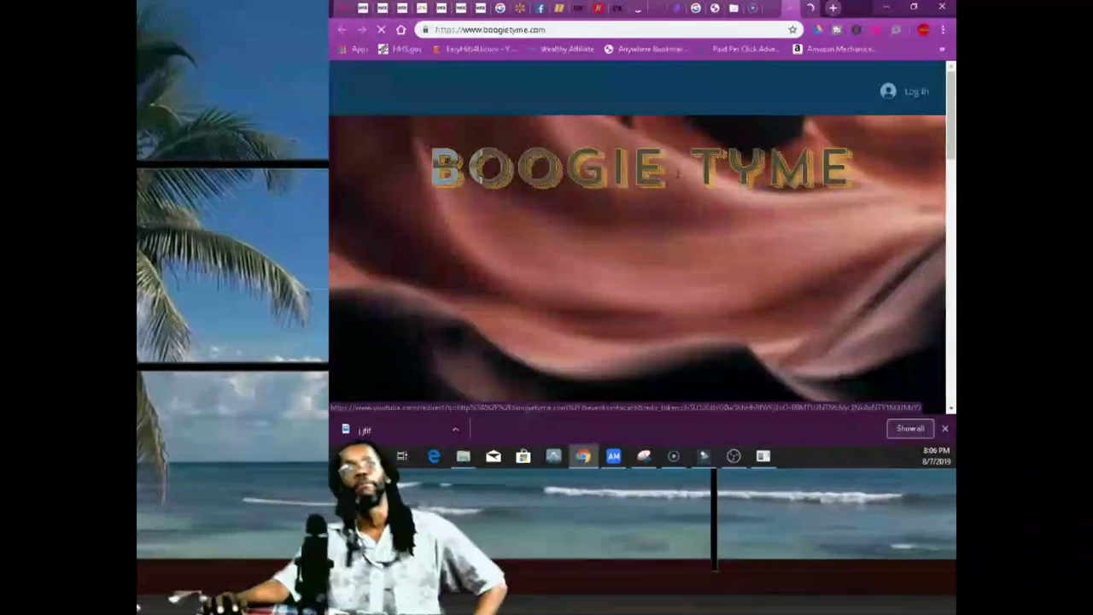